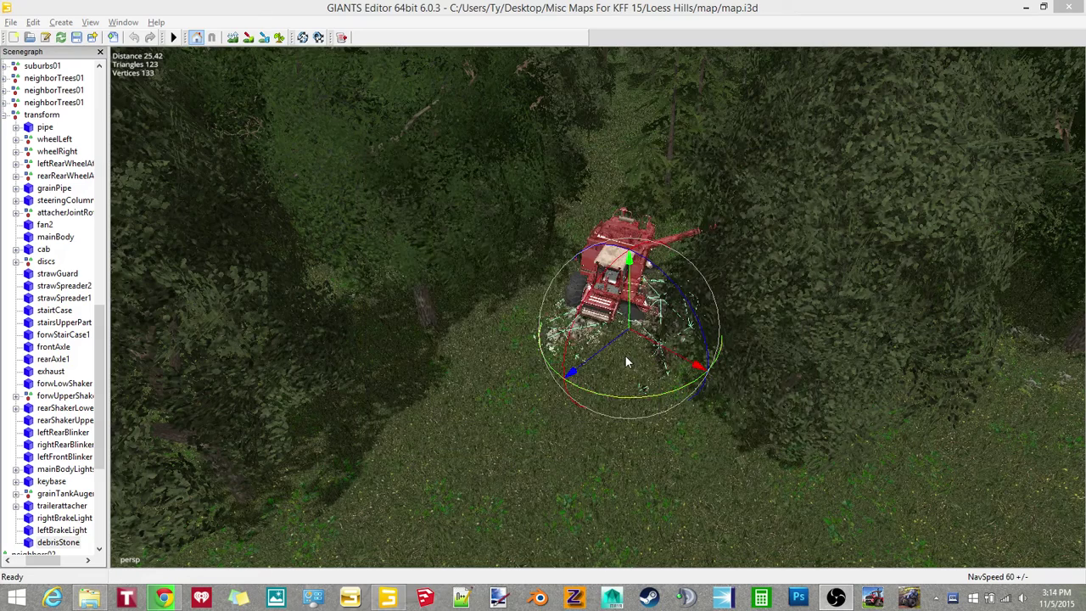
# Start an Export Selection of the selected debris stone.
pyautogui.moveTo(632, 340)
pyautogui.mouseDown(button='right')
pyautogui.moveTo(683, 317)
pyautogui.moveTo(591, 331)
pyautogui.moveTo(639, 354)
pyautogui.mouseUp(button='right')
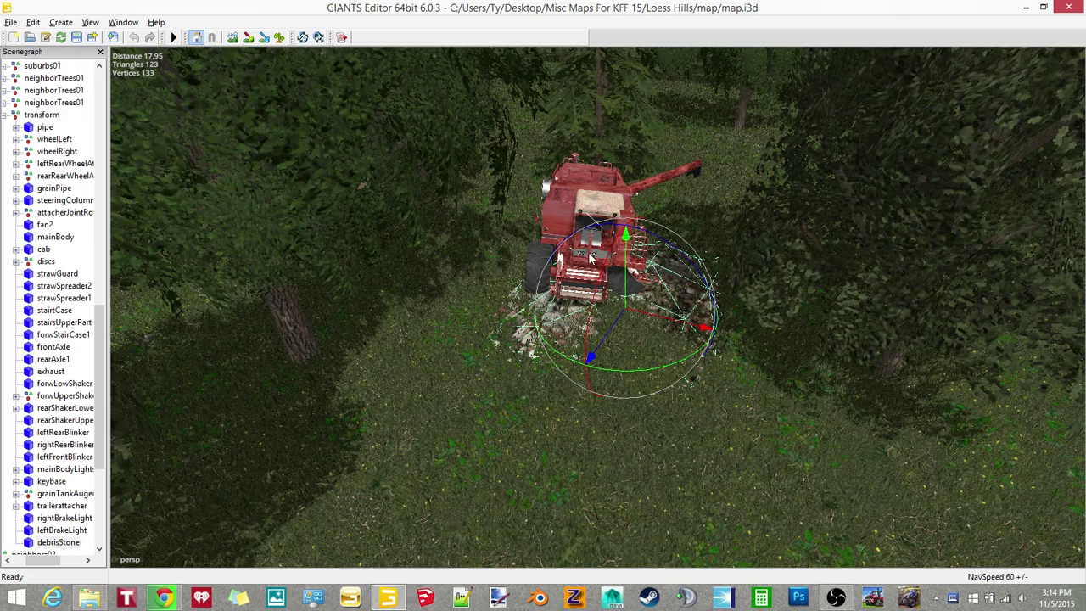
pyautogui.click(11, 24)
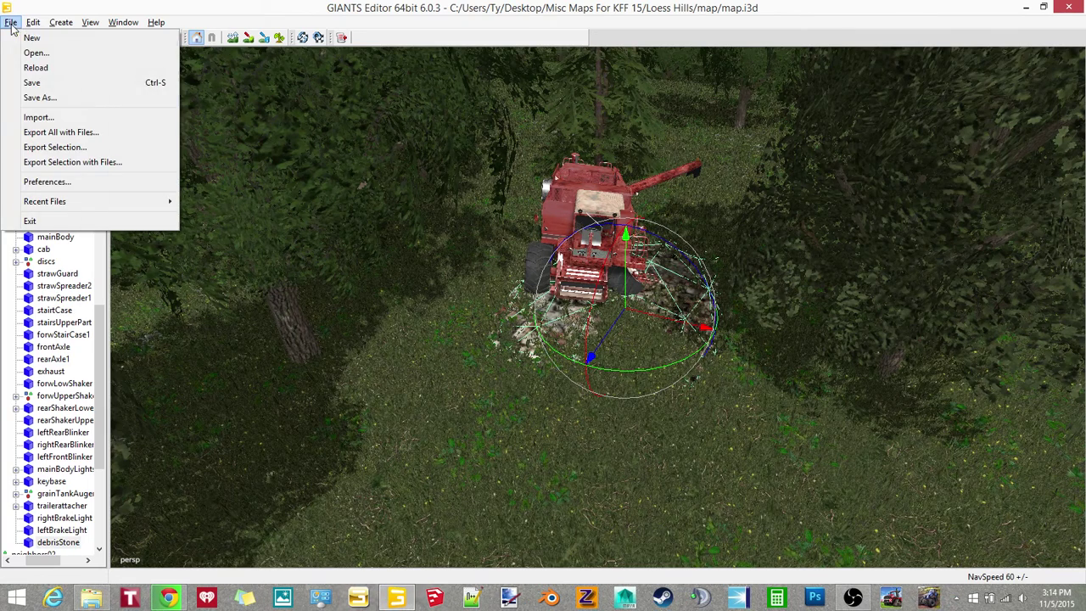
pyautogui.click(107, 150)
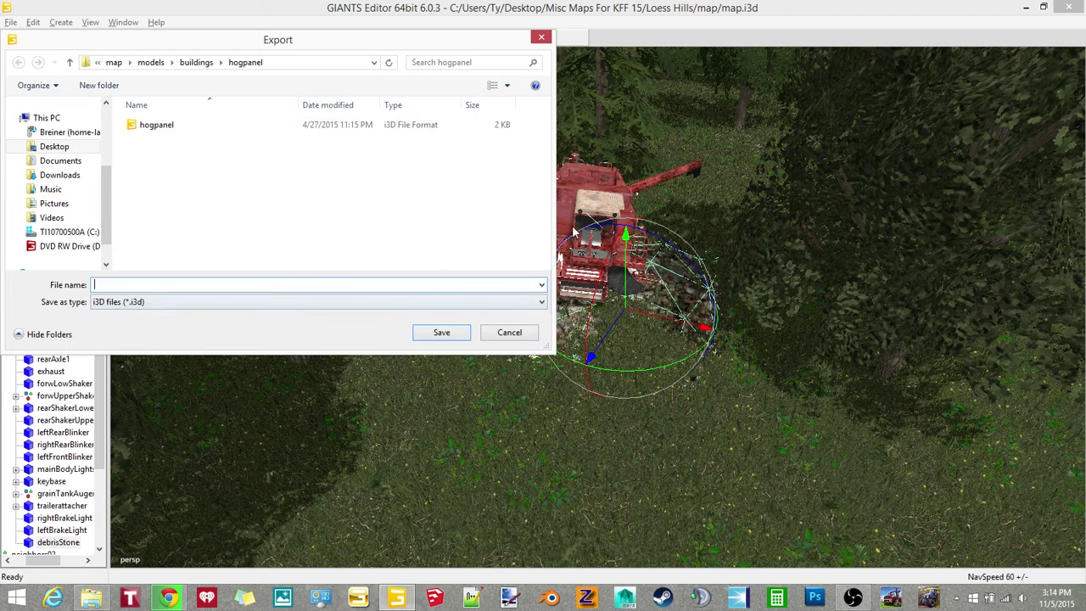
# Browse to the empty Rocks folder on the Desktop as the export destination.
pyautogui.click(68, 146)
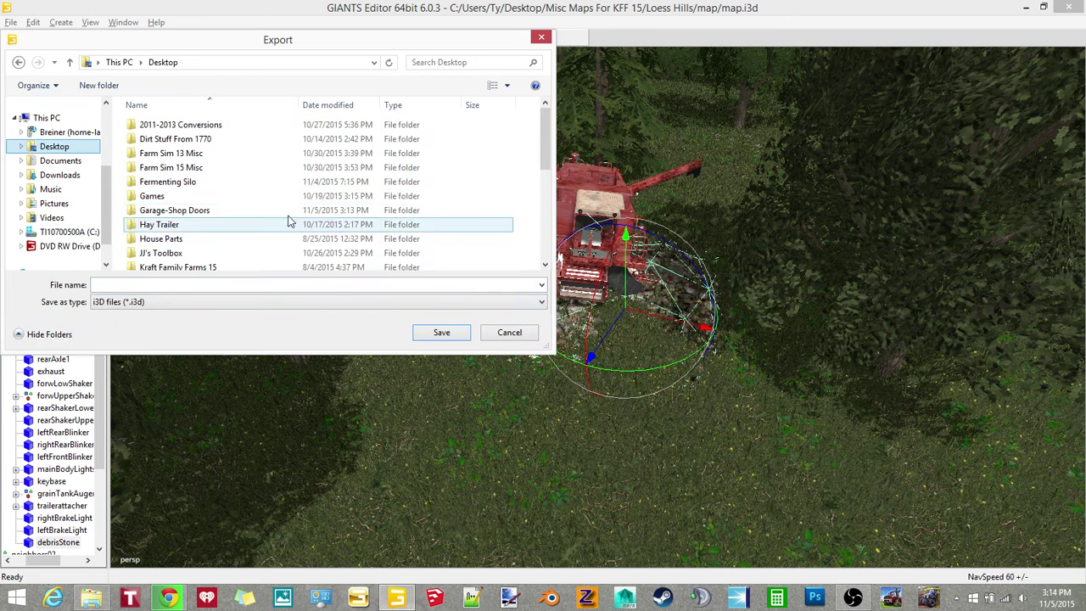
pyautogui.click(241, 182)
pyautogui.scroll(-1, 238, 184)
pyautogui.scroll(-1, 238, 185)
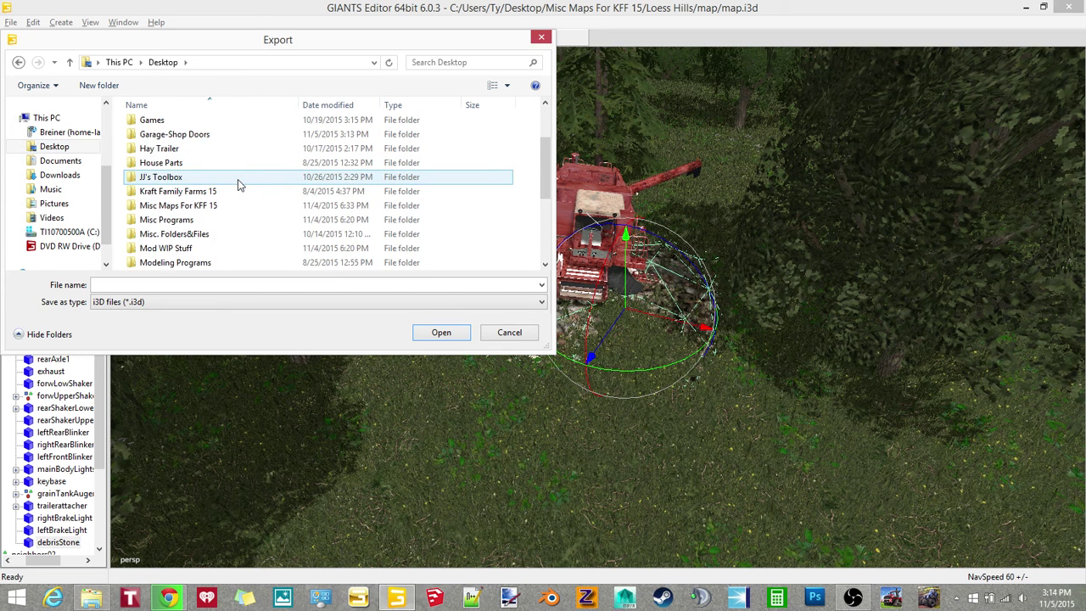
pyautogui.scroll(-1, 237, 185)
pyautogui.scroll(-1, 237, 185)
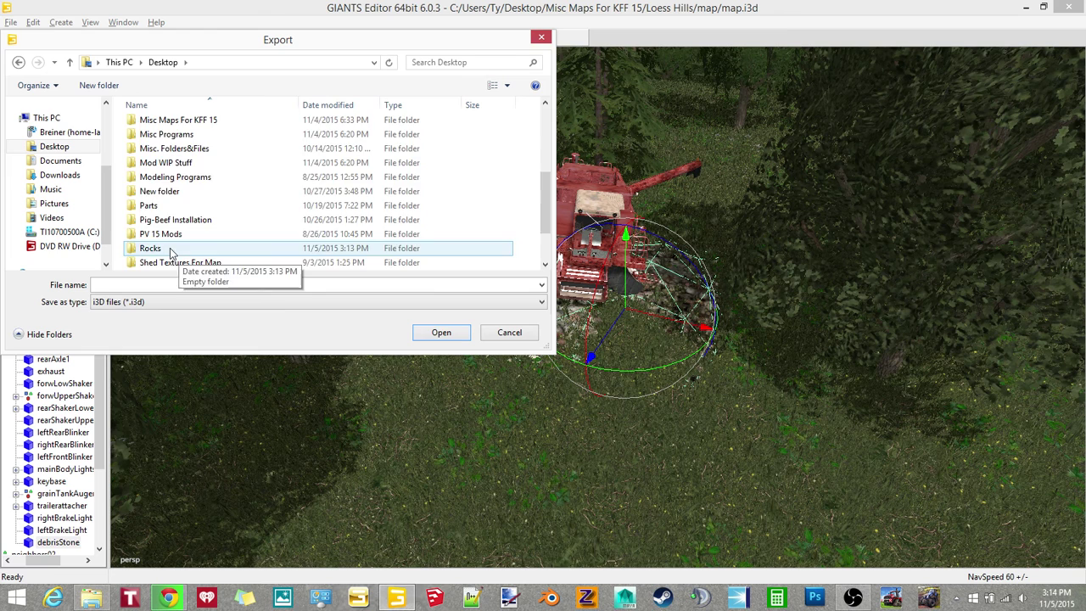
pyautogui.doubleClick(172, 251)
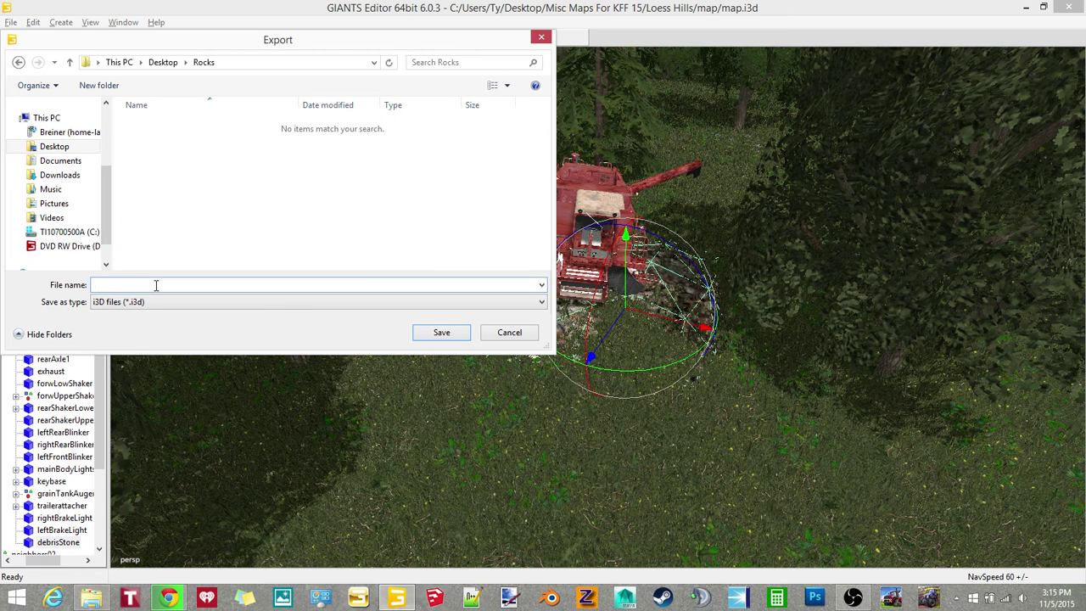
pyautogui.write('rocks')
# Save the export as rocks and open the Desktop Rocks folder in File Explorer.
pyautogui.press('Return')
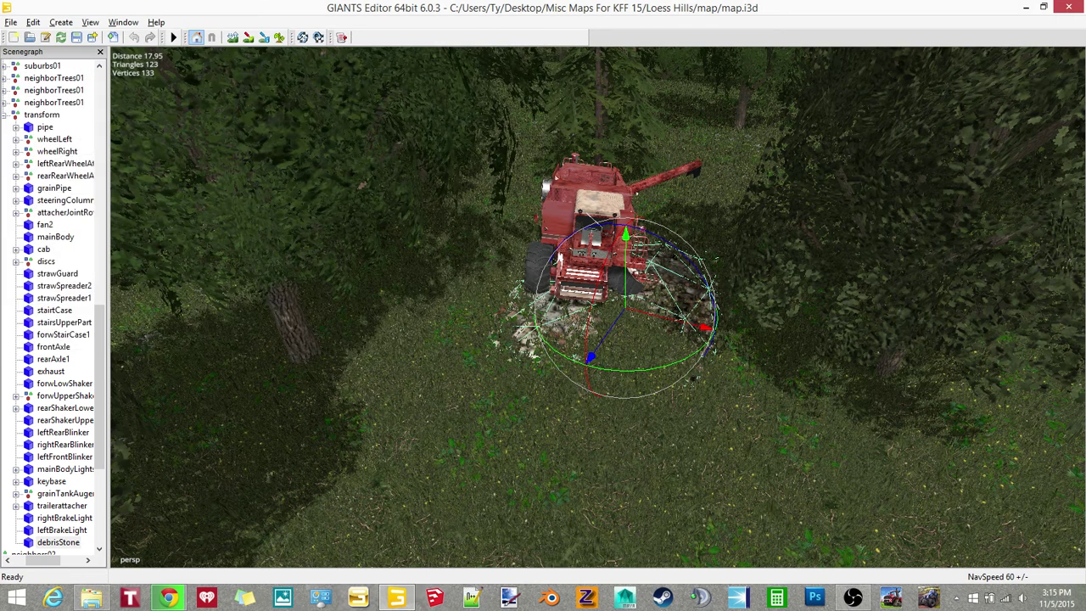
pyautogui.click(1025, 7)
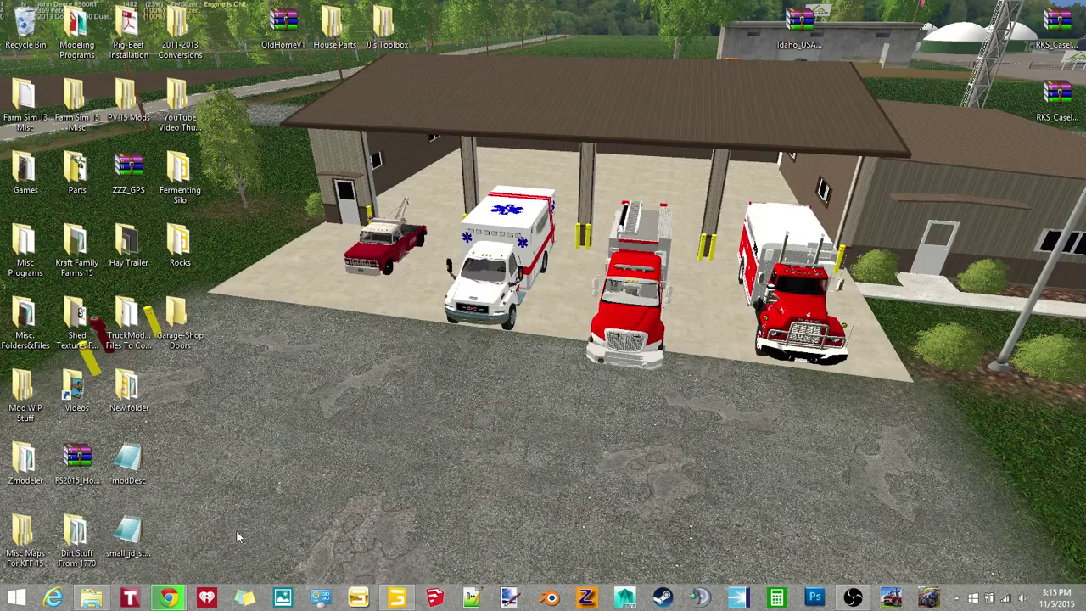
pyautogui.doubleClick(179, 245)
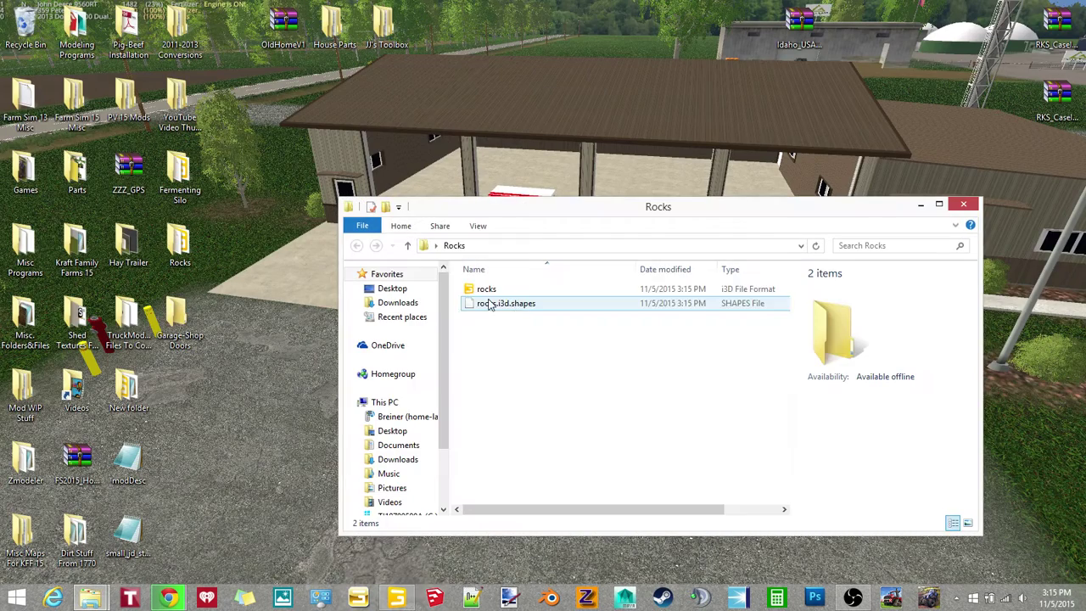
# Check the exported rocks.i3d and rocks.i3d.shapes files and bring up rocks.i3d's context menu.
pyautogui.click(496, 292)
pyautogui.click(509, 304)
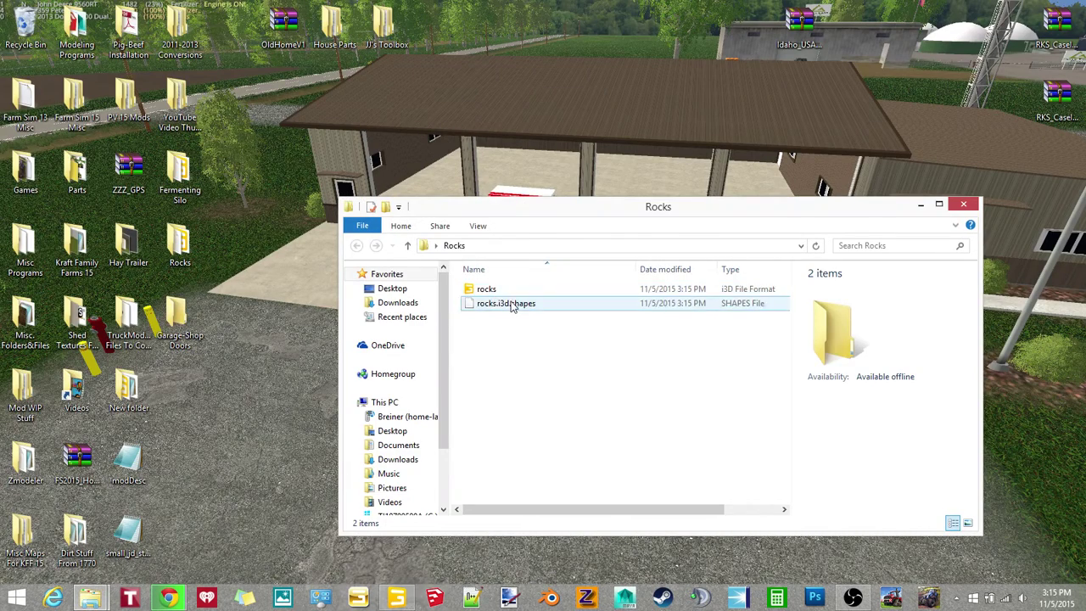
pyautogui.click(491, 303)
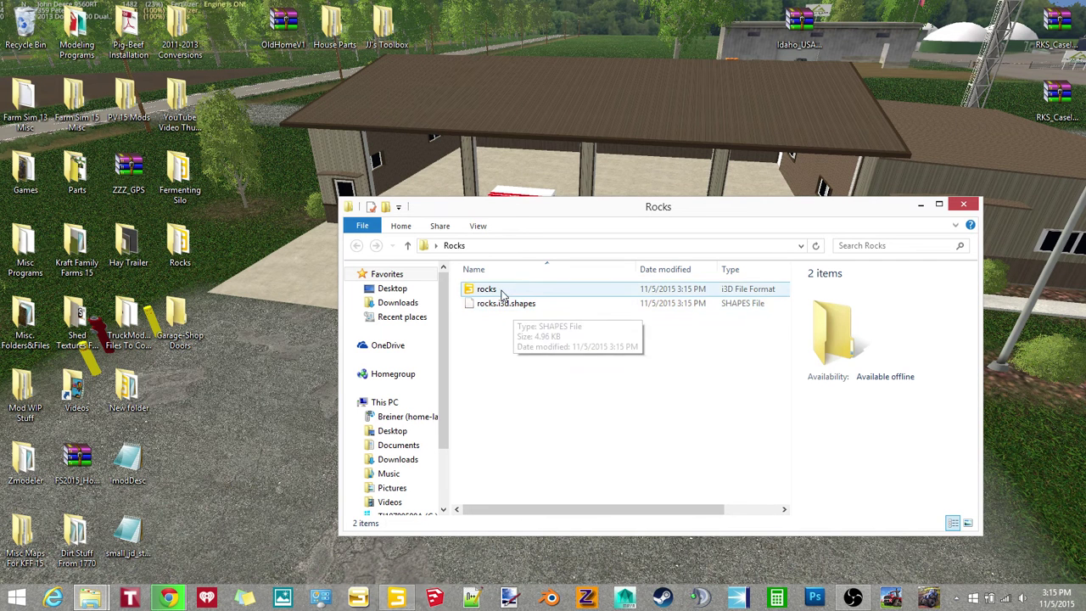
pyautogui.click(509, 292)
pyautogui.rightClick(506, 293)
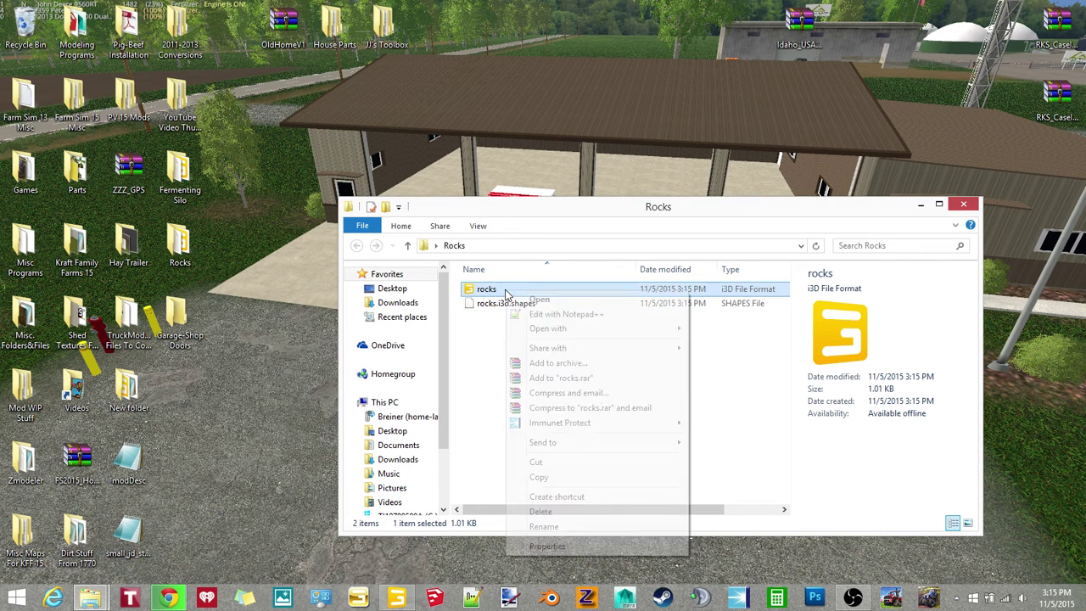
# Open rocks.i3d in Notepad++ to review its XML, then bring the Loess Hills map folder forward.
pyautogui.click(577, 314)
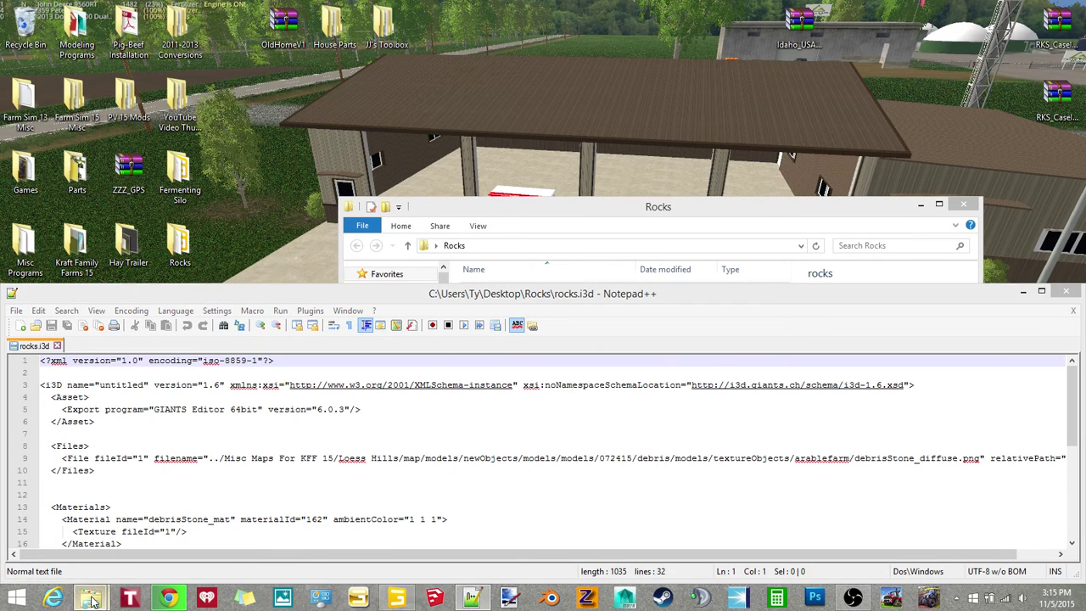
pyautogui.moveTo(90, 598)
pyautogui.click(85, 526)
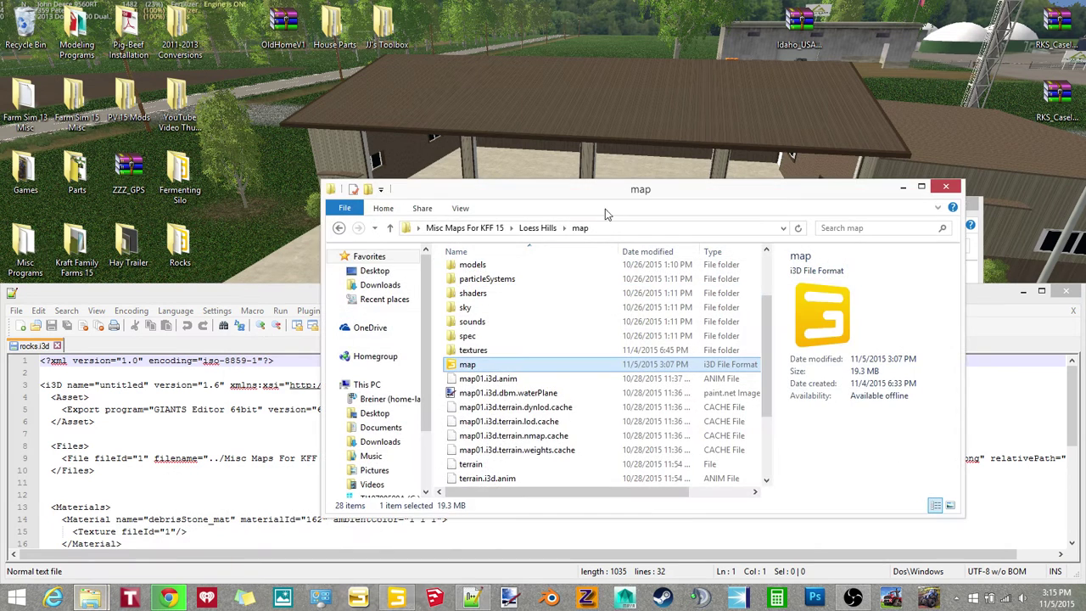
pyautogui.moveTo(617, 192); pyautogui.dragTo(664, 61)
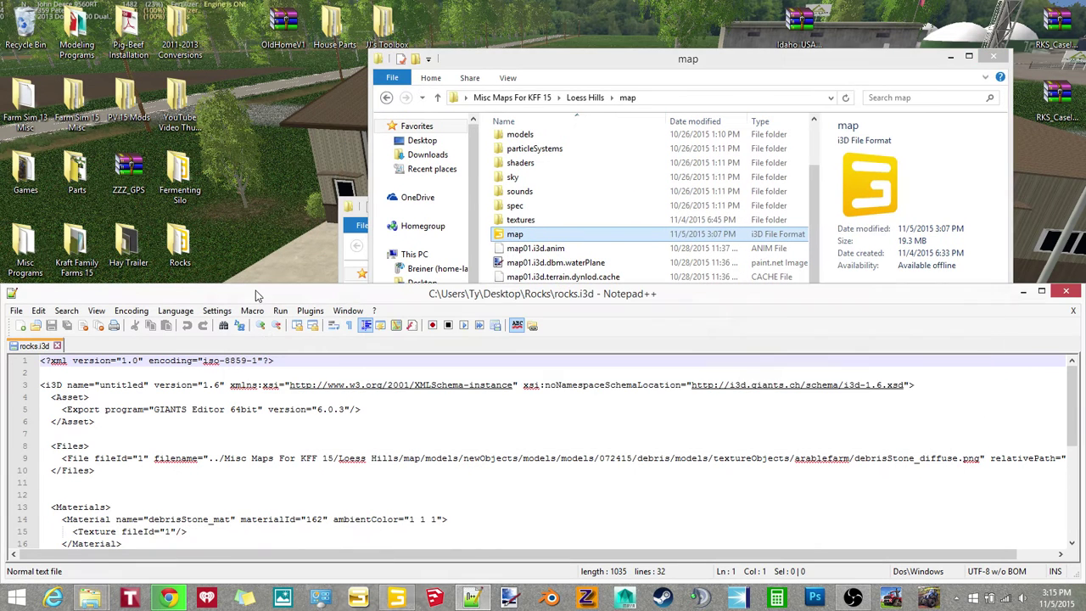
pyautogui.click(257, 295)
pyautogui.click(1042, 291)
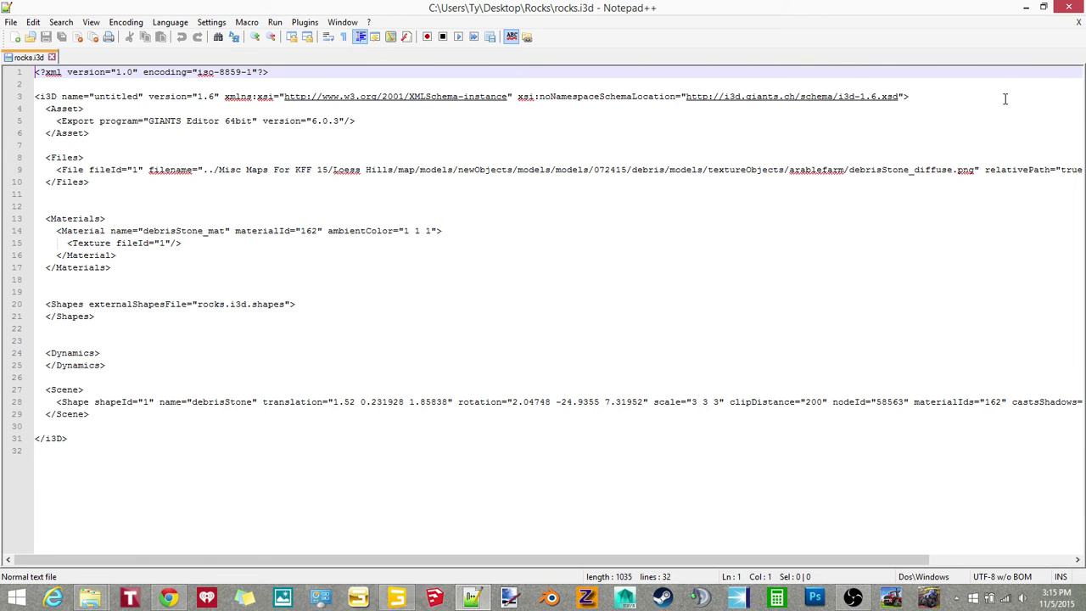
pyautogui.click(1043, 6)
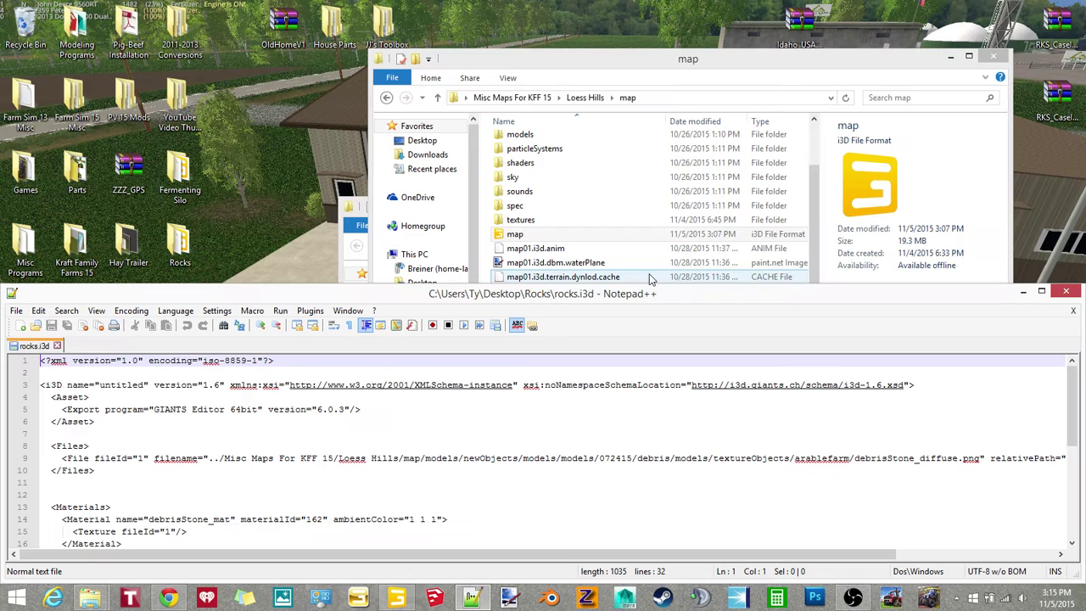
pyautogui.click(645, 63)
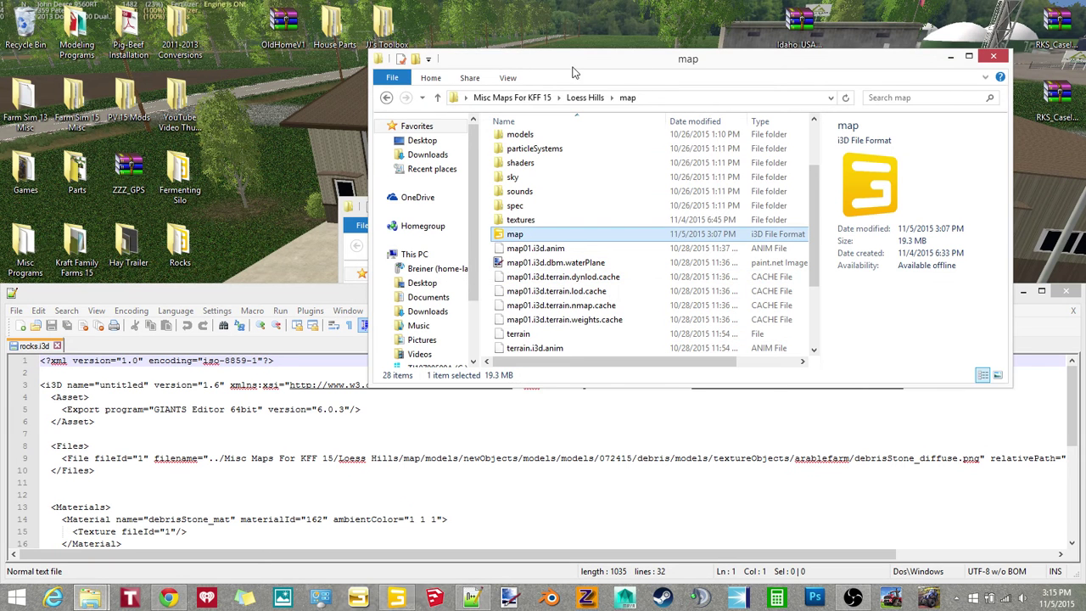
# Browse the map folder through models, newObjects, 072415, debris and textureObjects to arablefarm.
pyautogui.moveTo(577, 64); pyautogui.dragTo(573, 31)
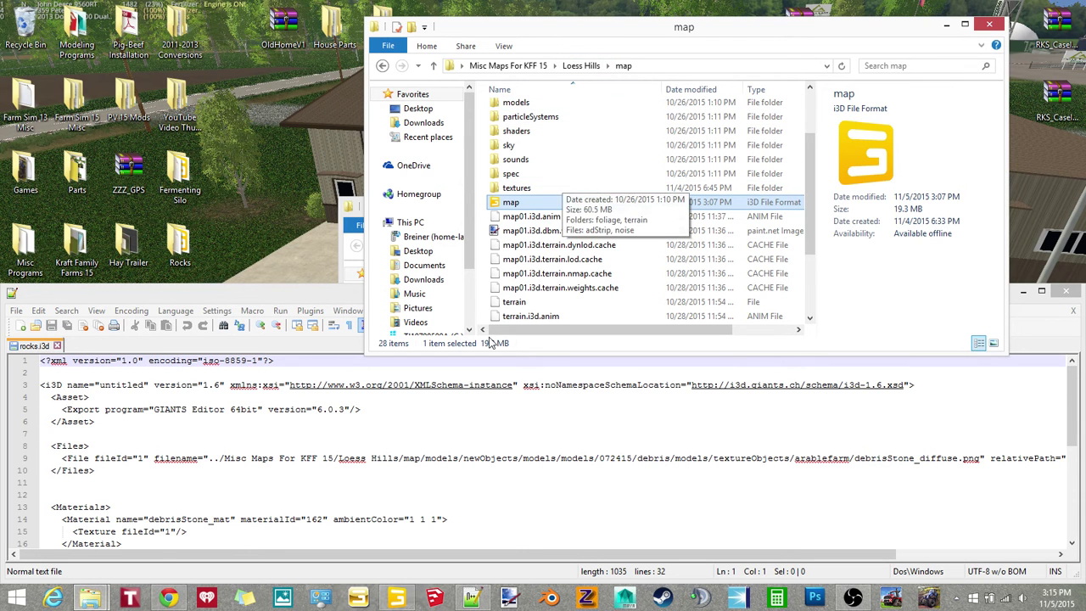
pyautogui.doubleClick(550, 103)
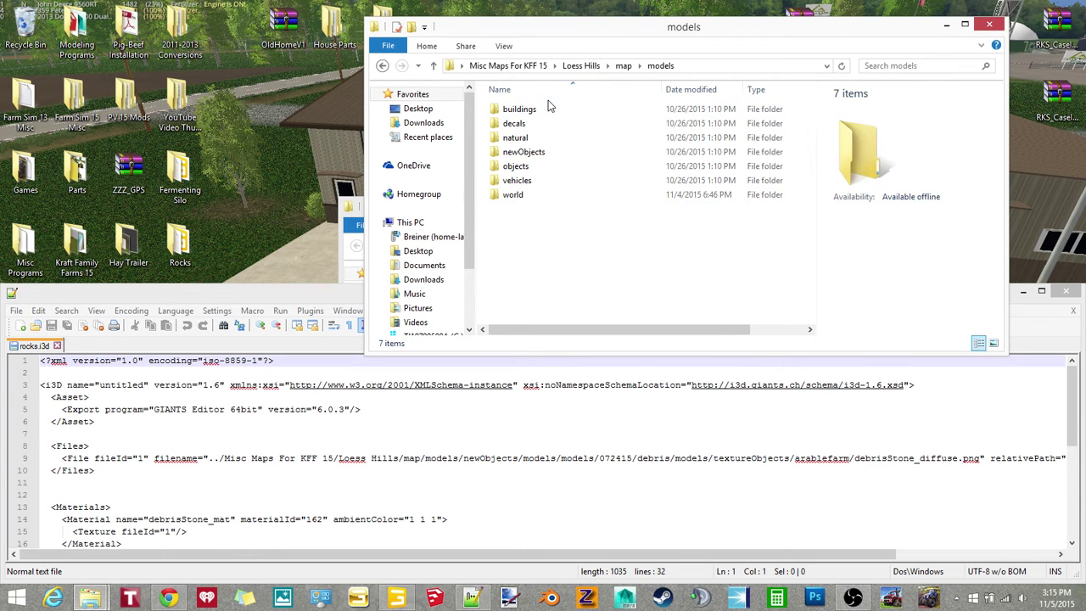
pyautogui.doubleClick(548, 152)
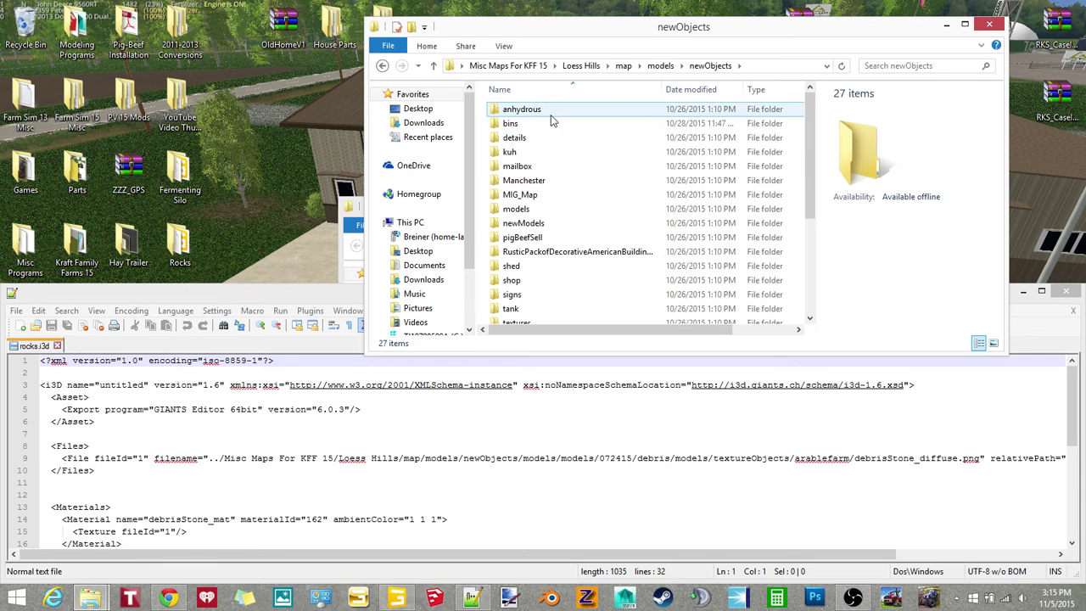
pyautogui.doubleClick(558, 213)
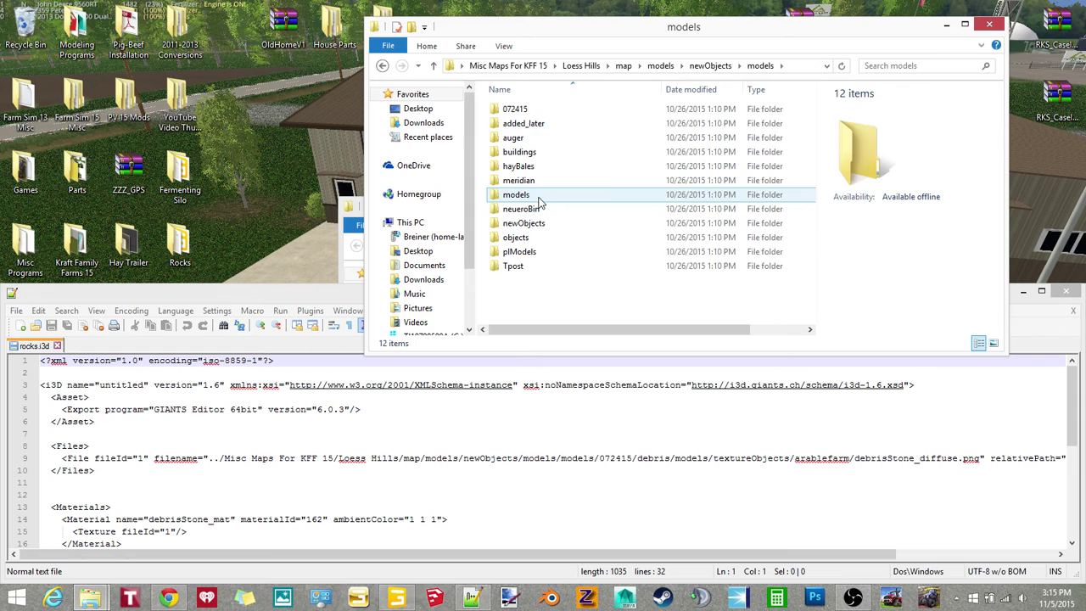
pyautogui.doubleClick(537, 196)
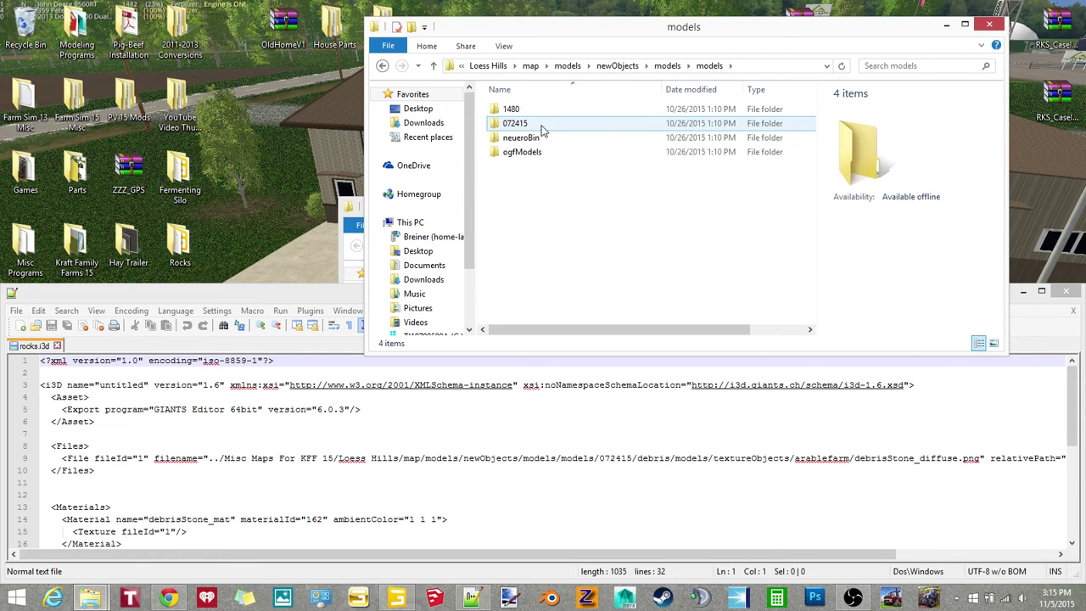
pyautogui.doubleClick(538, 125)
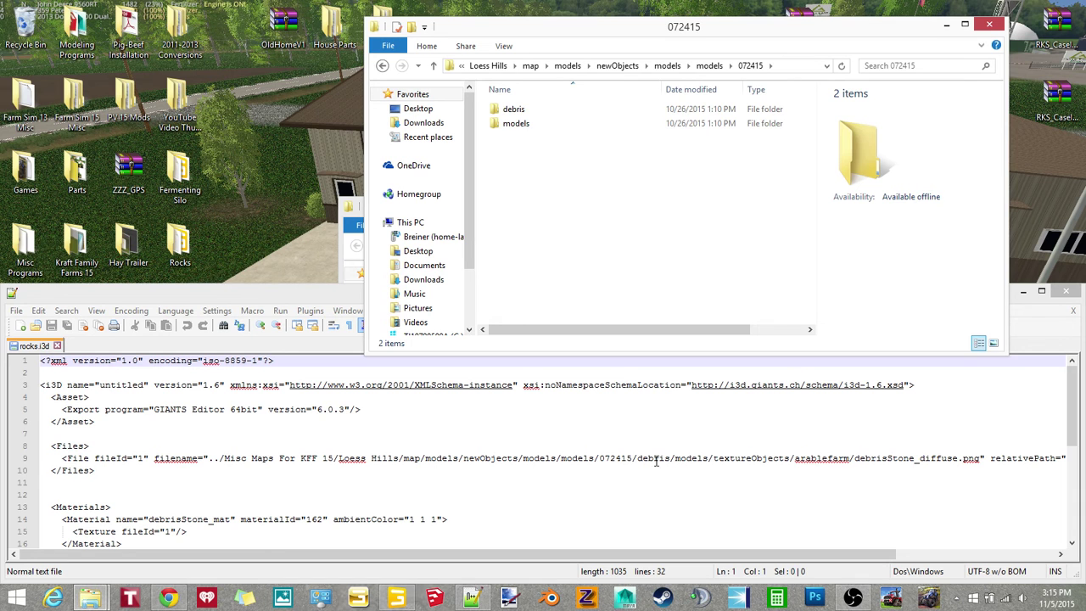
pyautogui.doubleClick(550, 110)
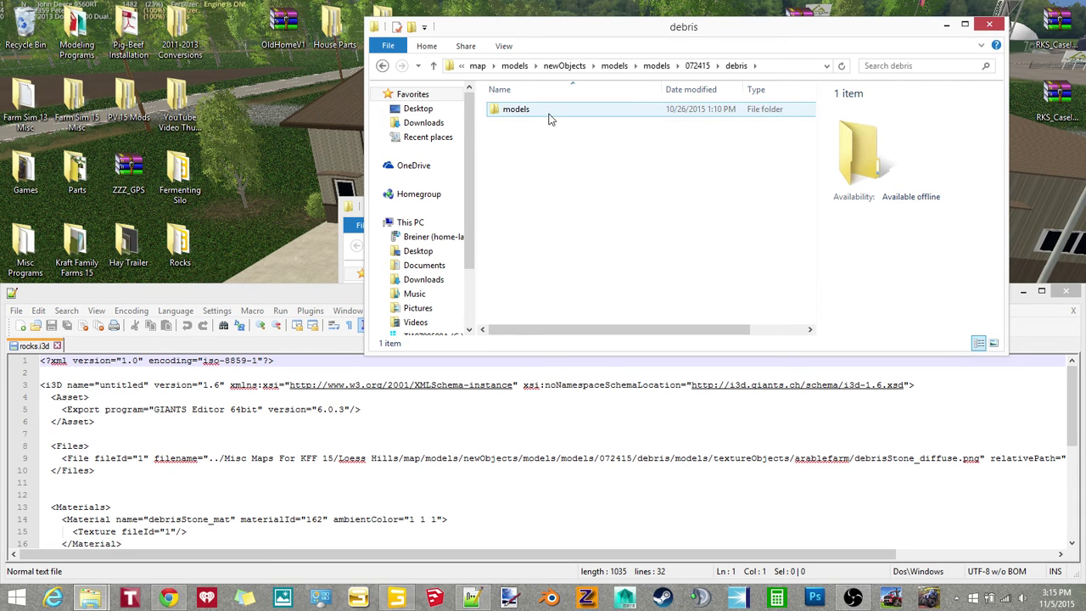
pyautogui.doubleClick(548, 116)
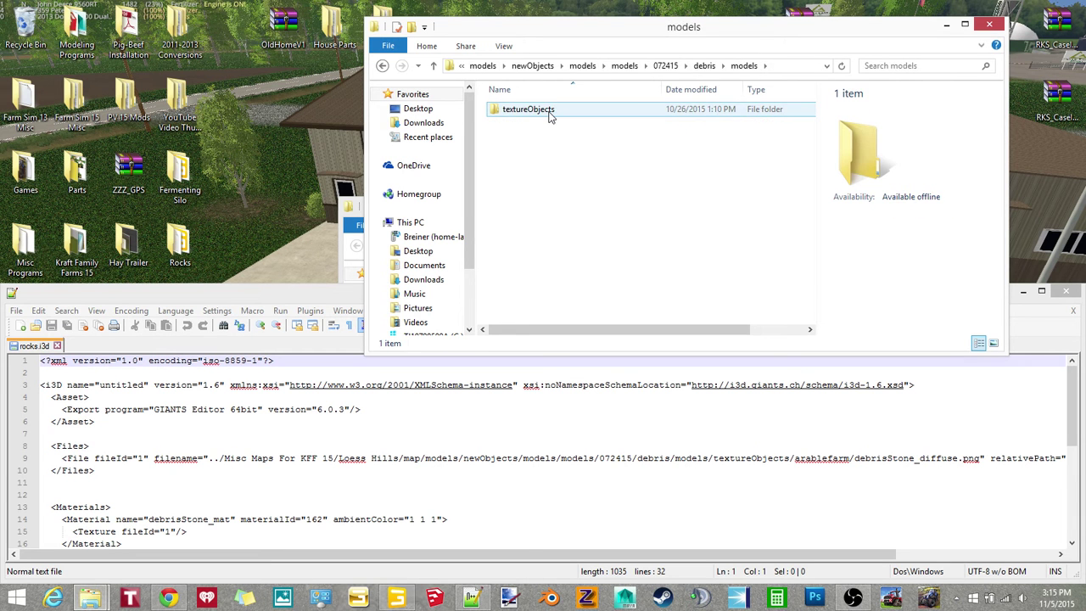
pyautogui.doubleClick(547, 116)
pyautogui.doubleClick(548, 117)
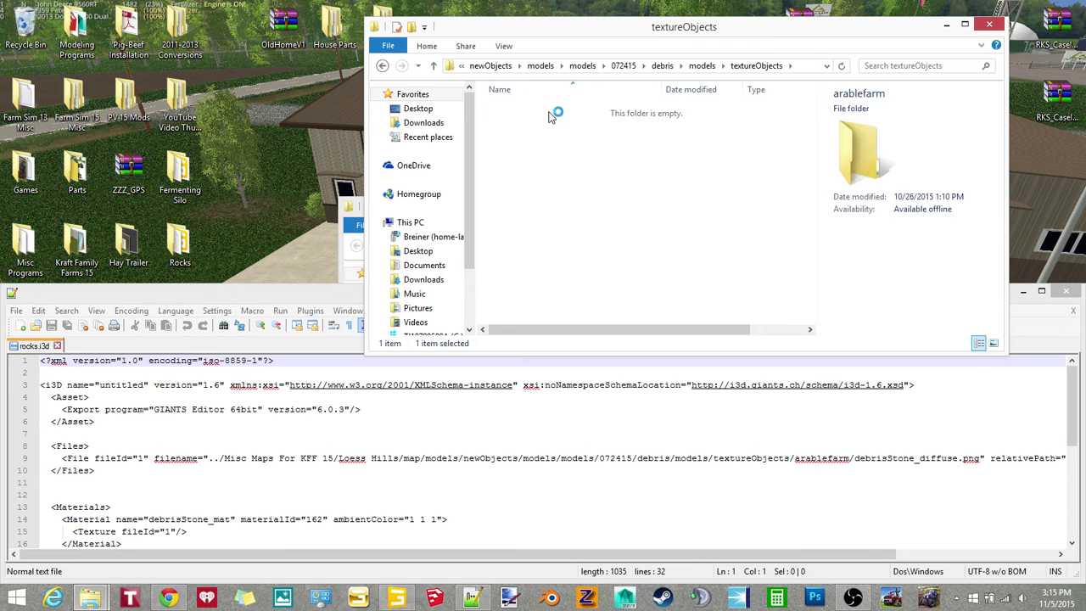
# Copy debrisStone_diffuse into the Desktop Rocks folder.
pyautogui.click(552, 149)
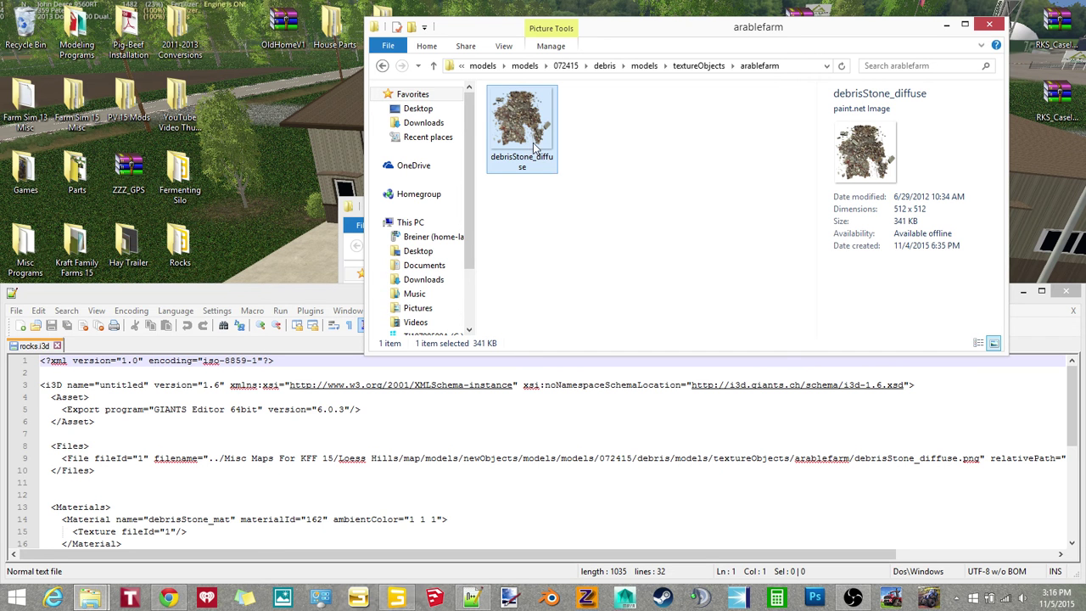
pyautogui.click(945, 24)
pyautogui.click(614, 211)
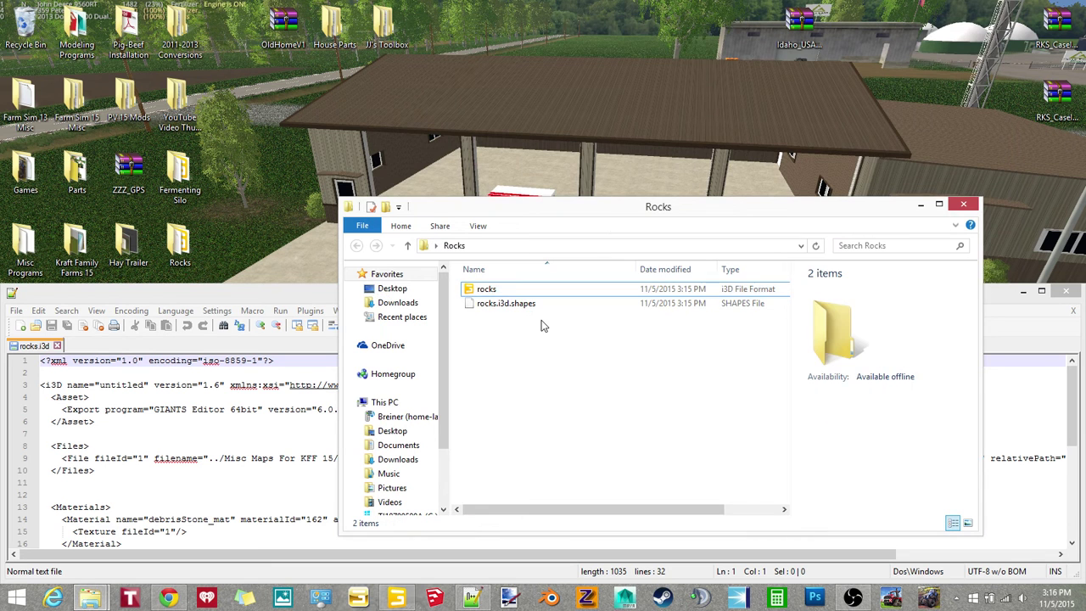
pyautogui.hotkey('ctrl', 'v')
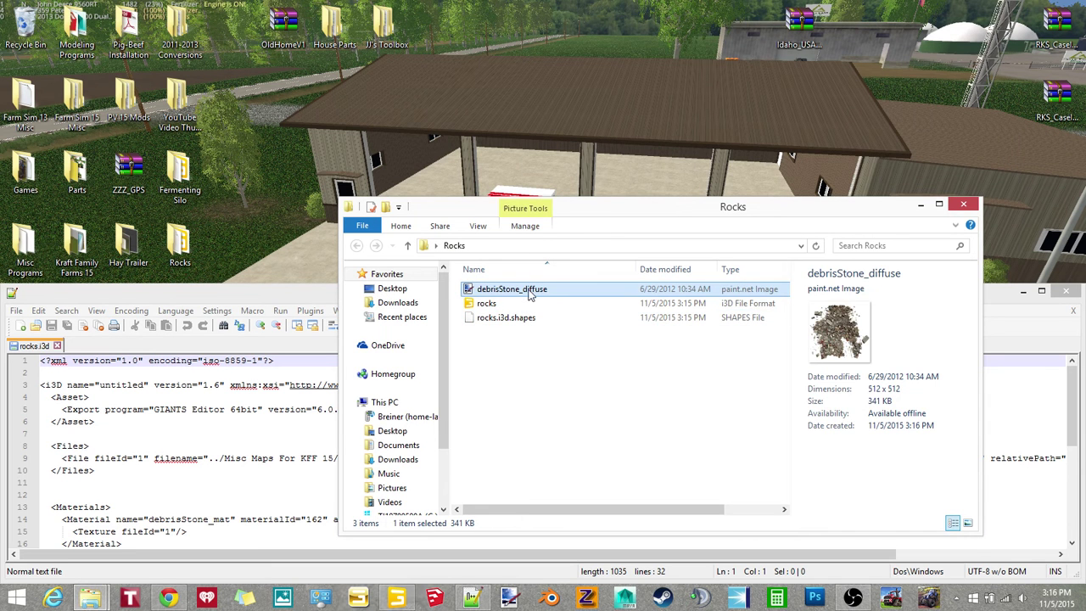
# Delete the folder path on line 9 so the texture reads debrisStone_diffuse.png.
pyautogui.click(316, 296)
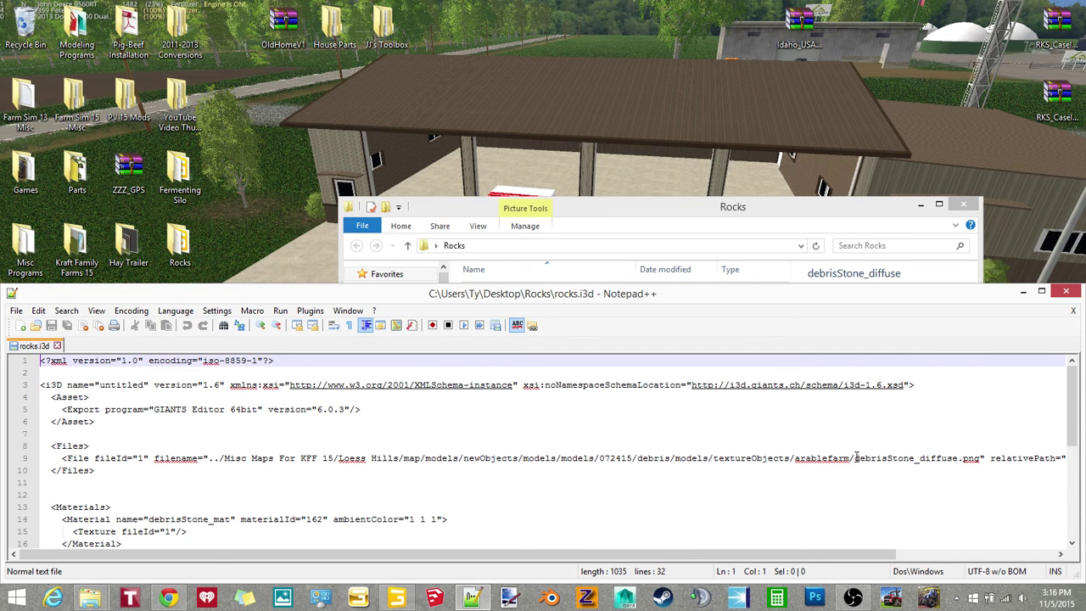
pyautogui.moveTo(855, 458)
pyautogui.mouseDown()
pyautogui.moveTo(291, 469)
pyautogui.moveTo(209, 458)
pyautogui.mouseUp()
pyautogui.press('Delete')
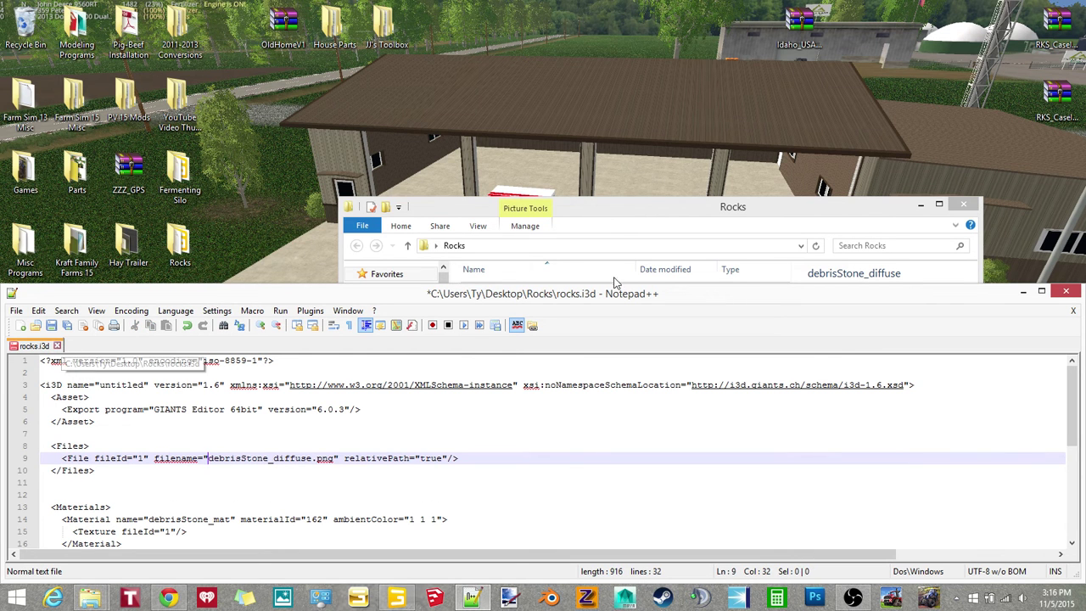
pyautogui.click(638, 202)
# Open rocks.i3d in GIANTS Editor 6.0.3 and inspect the textured debris stones.
pyautogui.doubleClick(517, 309)
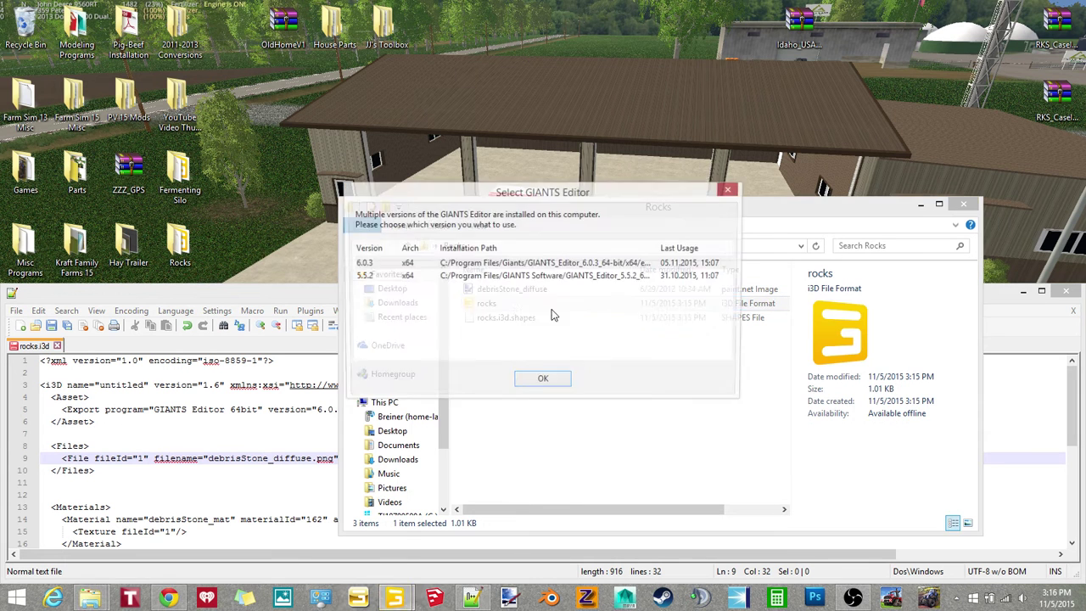
pyautogui.doubleClick(585, 263)
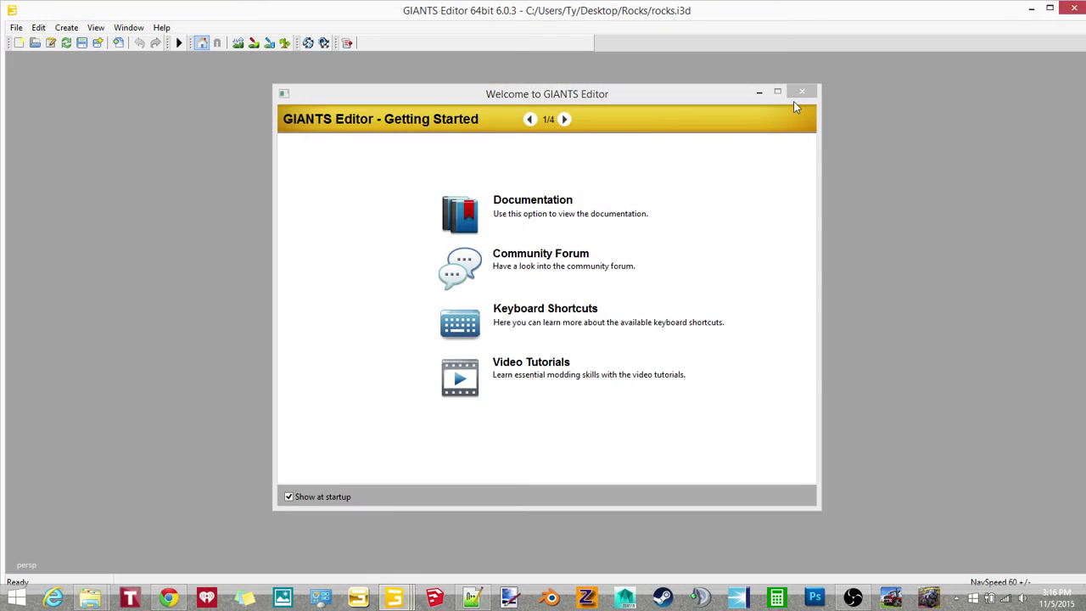
pyautogui.click(802, 90)
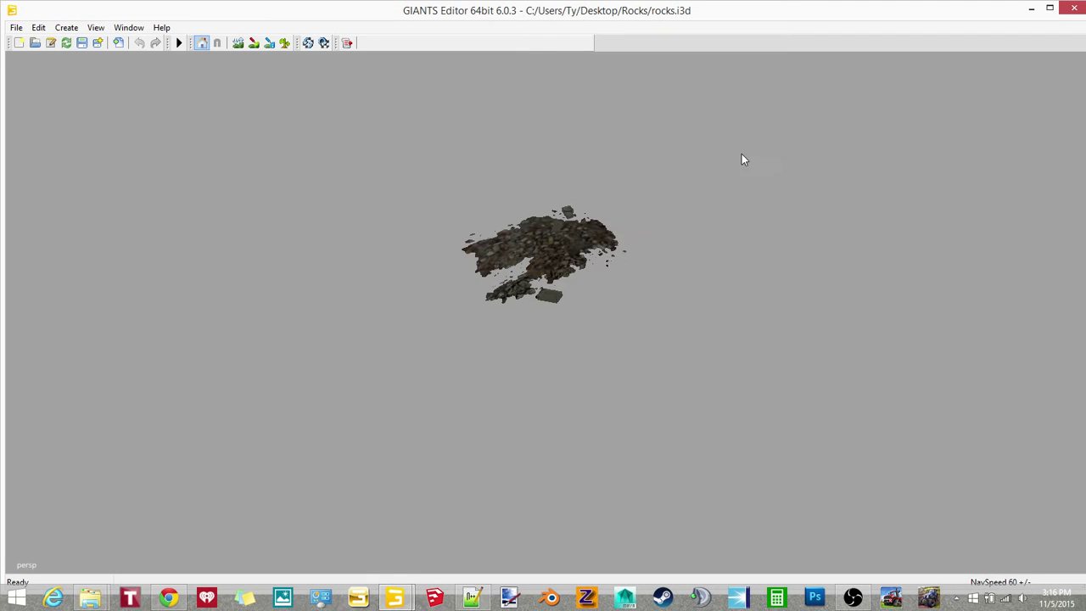
pyautogui.scroll(2, 627, 204)
pyautogui.scroll(2, 607, 203)
pyautogui.scroll(3, 586, 202)
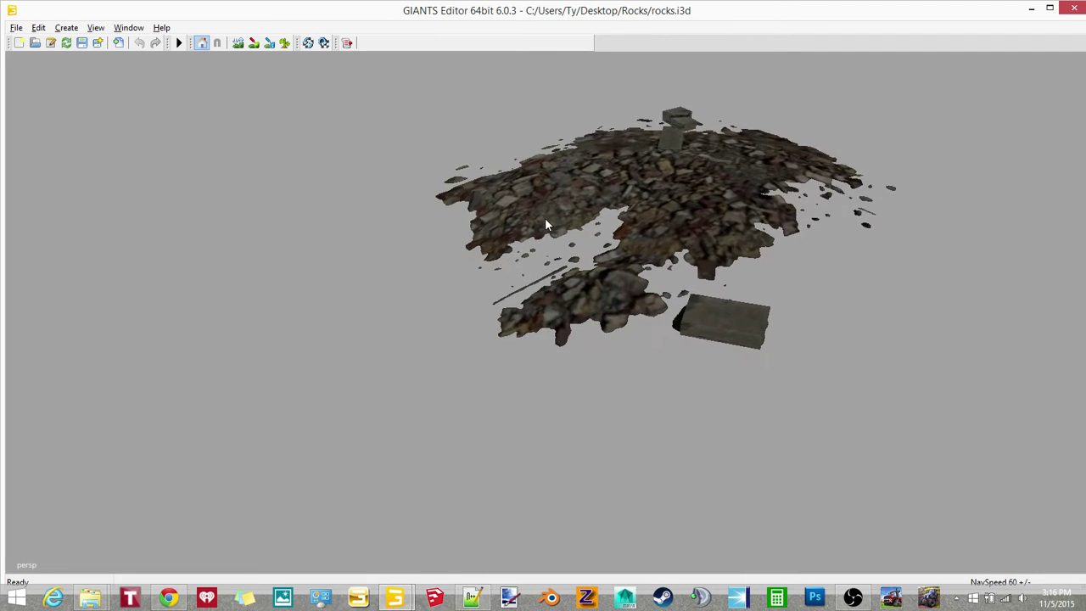
pyautogui.scroll(3, 570, 201)
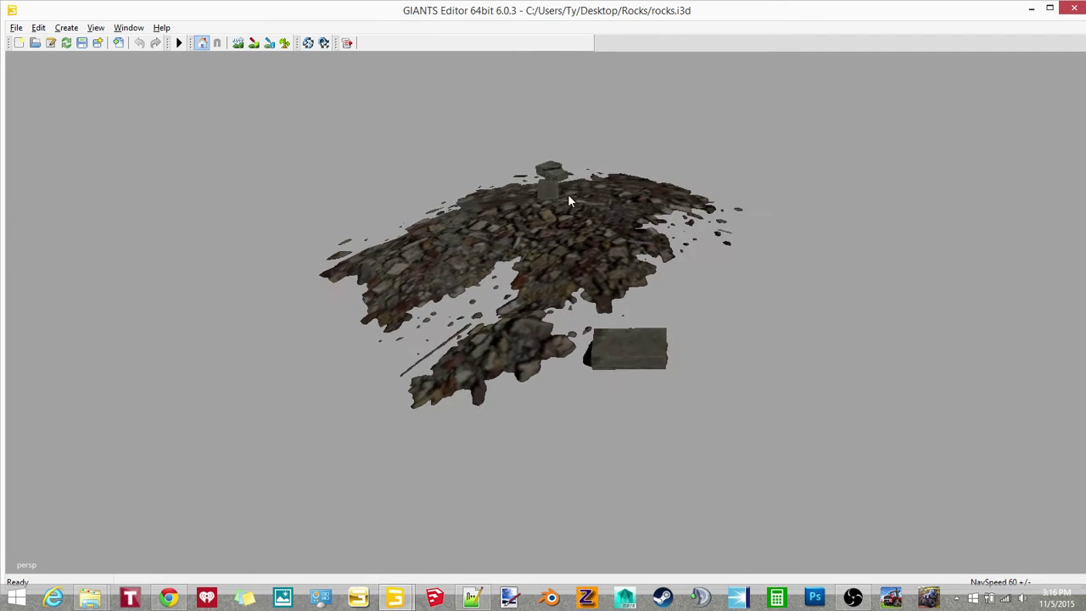
pyautogui.moveTo(569, 201)
pyautogui.mouseDown(button='middle')
pyautogui.moveTo(661, 223)
pyautogui.moveTo(552, 213)
pyautogui.moveTo(654, 212)
pyautogui.mouseUp(button='middle')
pyautogui.scroll(-2, 654, 212)
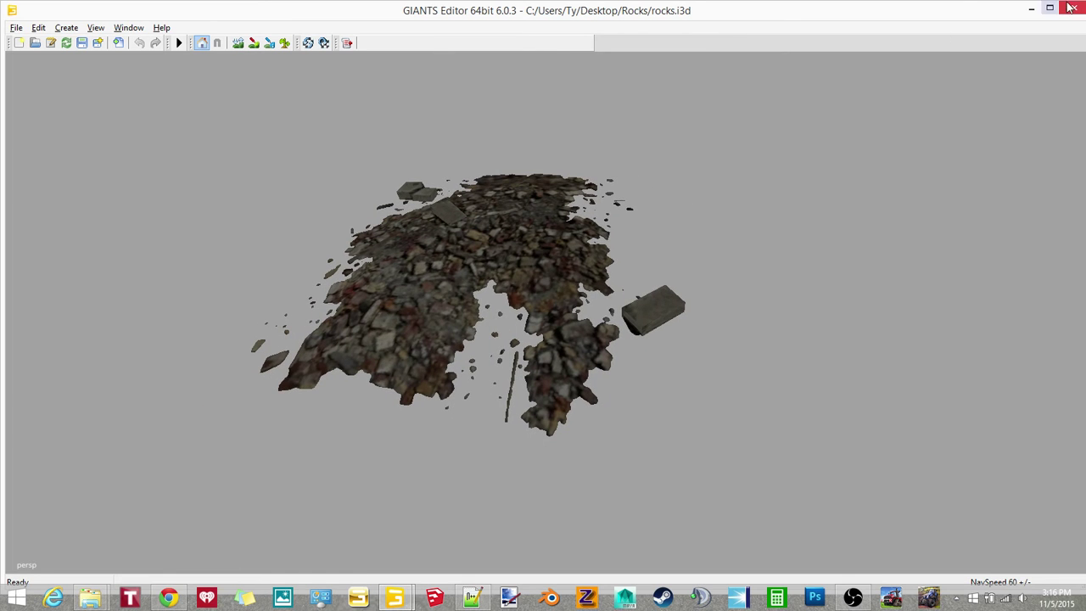
# Close the rocks scene without saving, then close Notepad++ and the Rocks folder.
pyautogui.click(1070, 7)
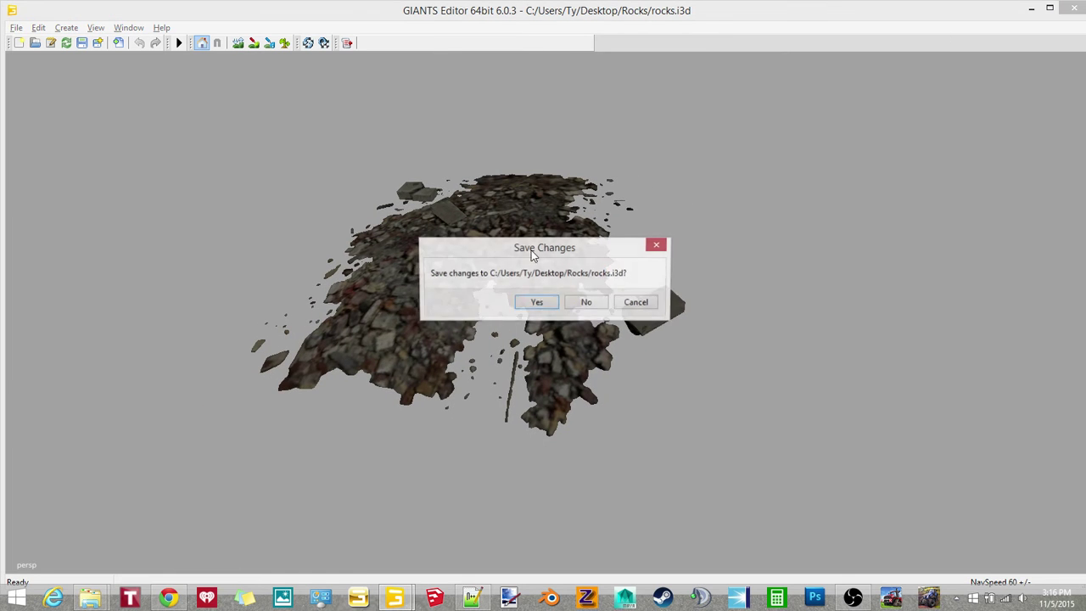
pyautogui.click(584, 303)
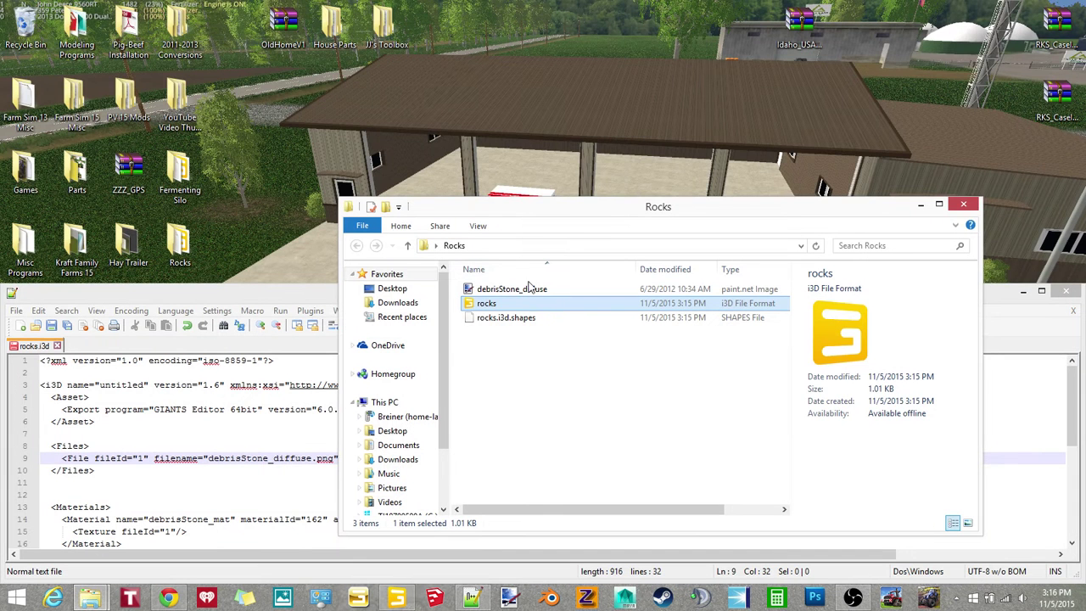
pyautogui.click(248, 315)
pyautogui.click(57, 346)
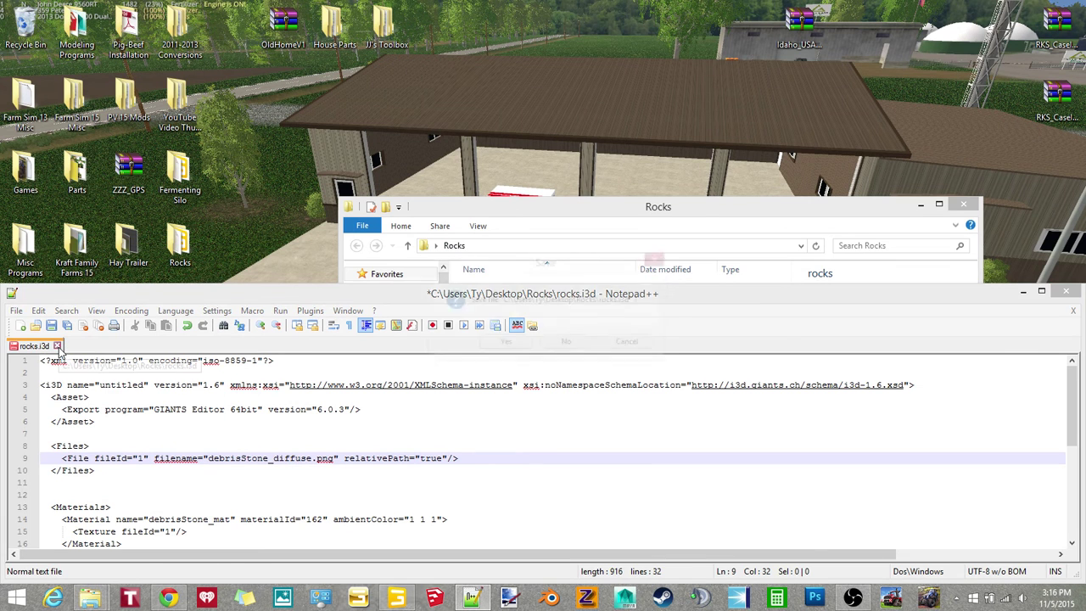
pyautogui.click(500, 346)
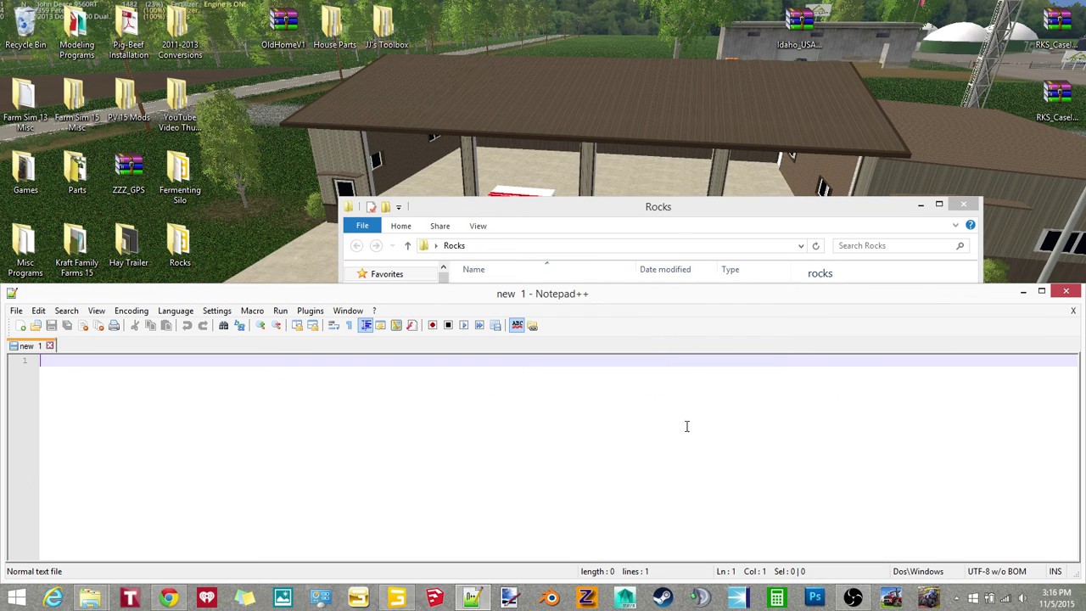
pyautogui.click(1063, 290)
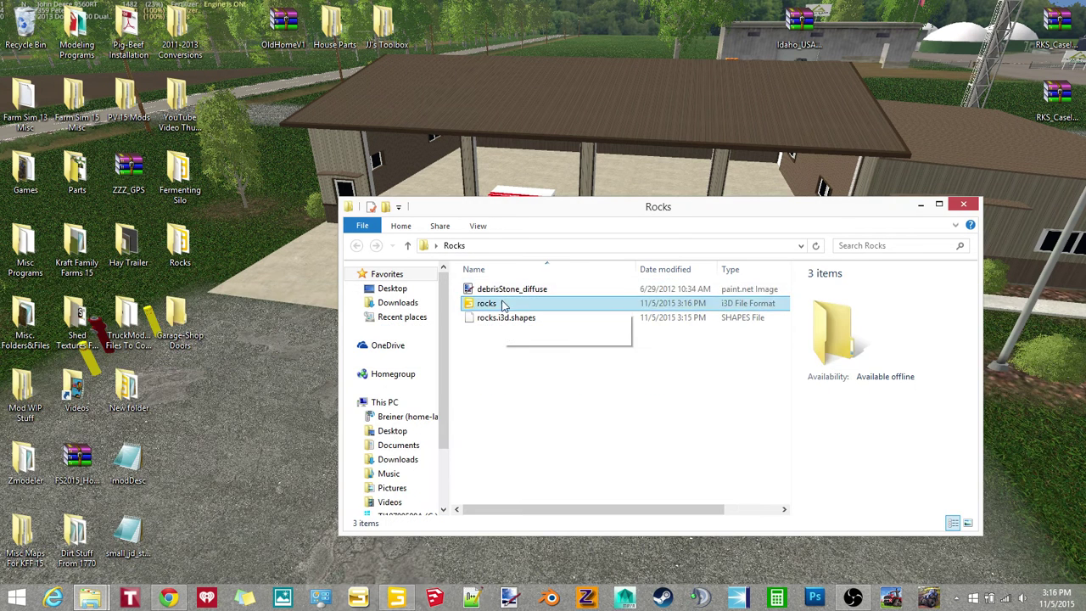
pyautogui.hotkey('alt', 'F4')
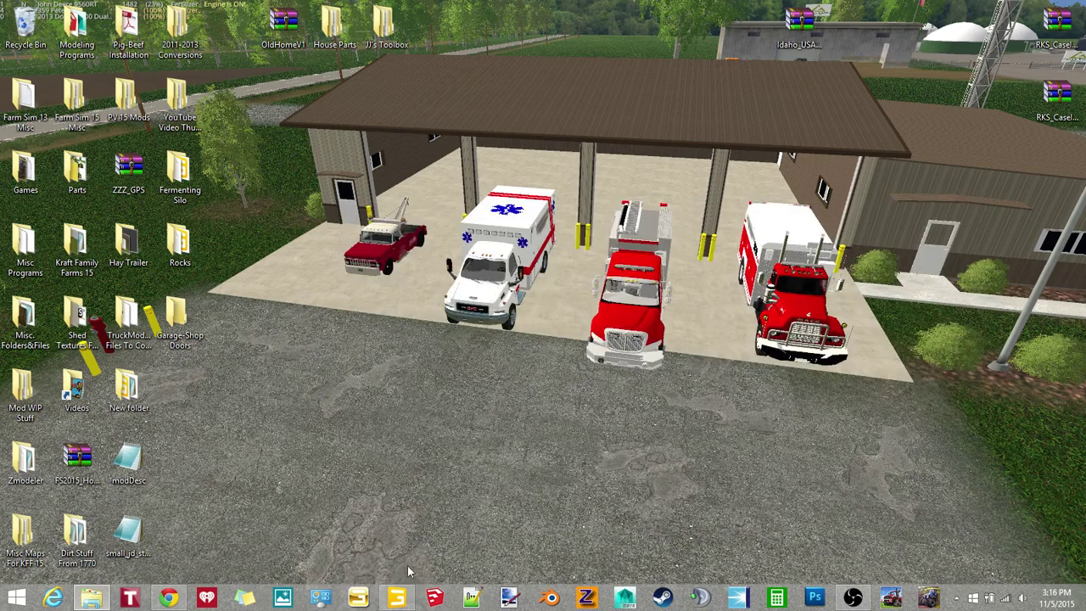
# Return to the Loess Hills map and select the home farm shed's garage door.
pyautogui.click(404, 596)
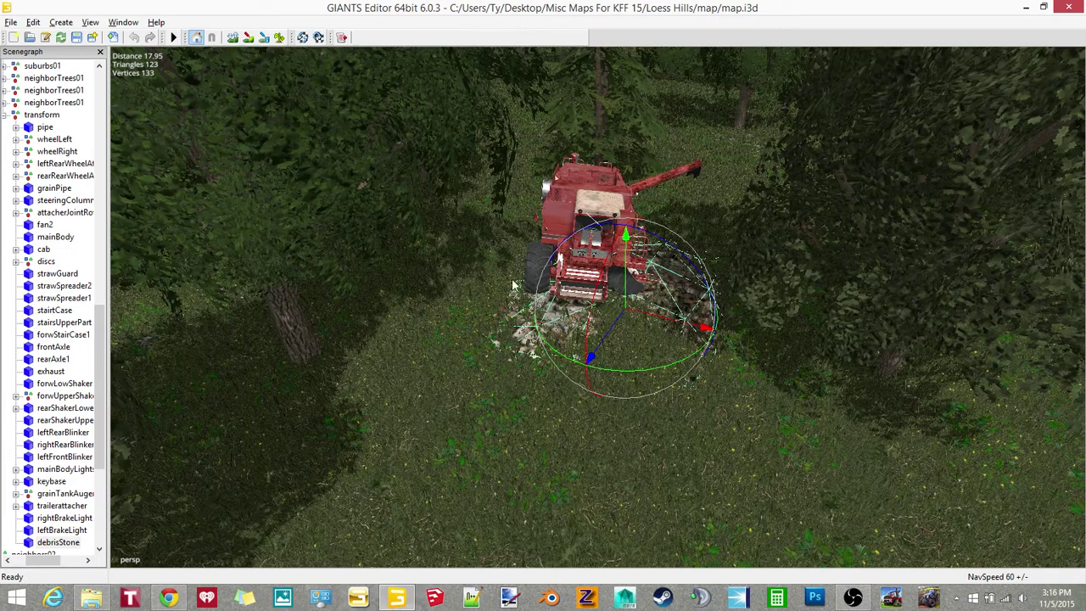
pyautogui.moveTo(570, 216)
pyautogui.mouseDown(button='right')
pyautogui.moveTo(658, 187)
pyautogui.moveTo(635, 238)
pyautogui.moveTo(496, 415)
pyautogui.moveTo(569, 485)
pyautogui.moveTo(600, 242)
pyautogui.moveTo(894, 433)
pyautogui.moveTo(700, 193)
pyautogui.moveTo(659, 216)
pyautogui.moveTo(477, 200)
pyautogui.moveTo(574, 185)
pyautogui.moveTo(584, 263)
pyautogui.moveTo(506, 196)
pyautogui.moveTo(601, 182)
pyautogui.moveTo(578, 212)
pyautogui.moveTo(503, 208)
pyautogui.moveTo(623, 228)
pyautogui.moveTo(501, 195)
pyautogui.mouseUp(button='right')
pyautogui.click(501, 238)
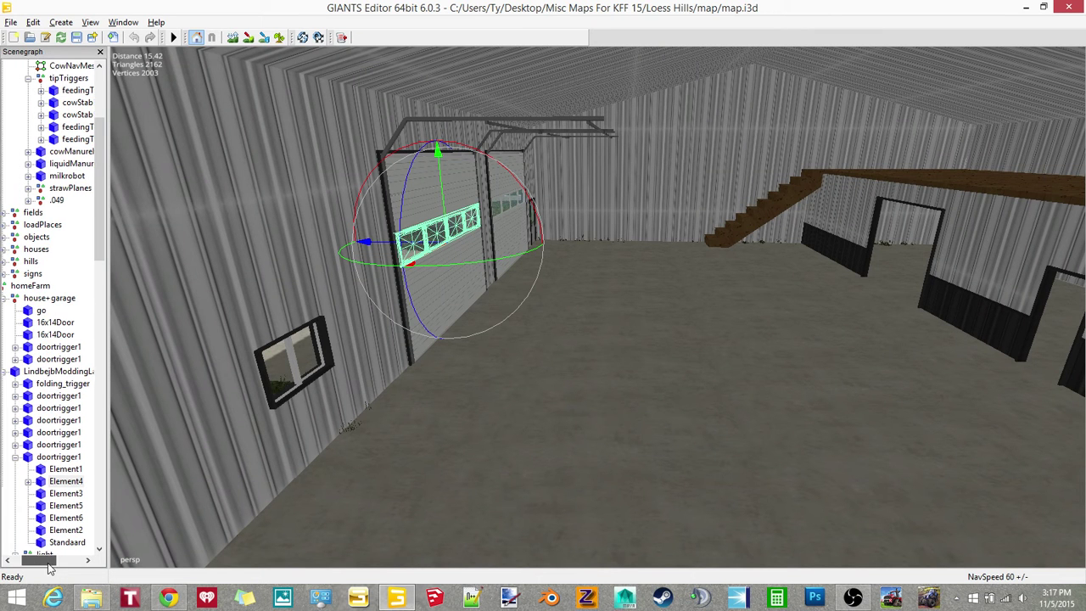
pyautogui.moveTo(59, 560); pyautogui.dragTo(34, 560)
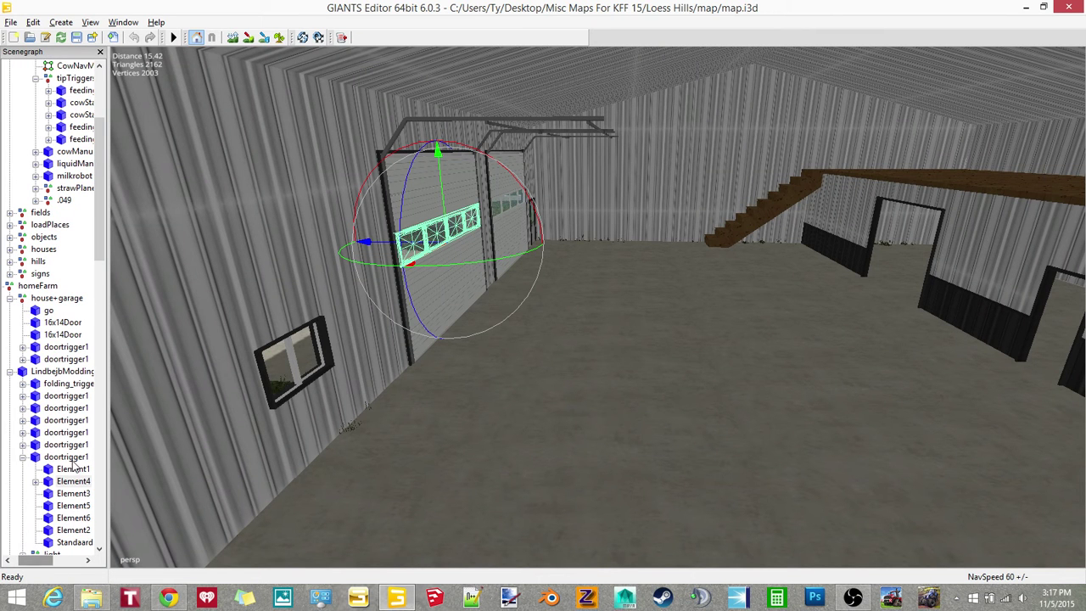
# Select and collapse the whole doortrigger1 group, viewing the door from outside.
pyautogui.click(22, 458)
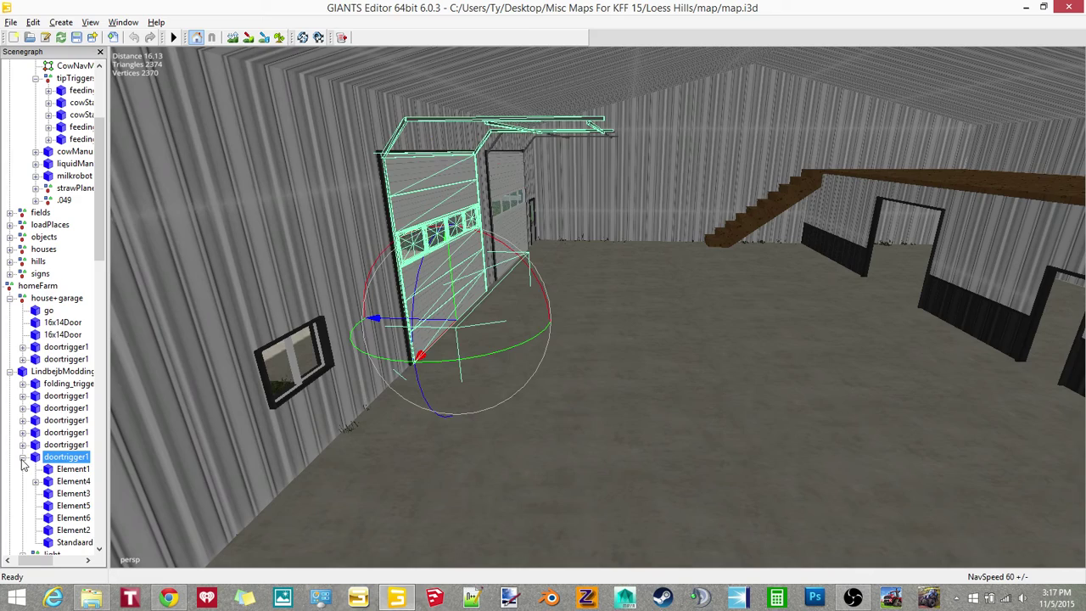
pyautogui.click(22, 459)
pyautogui.moveTo(352, 286)
pyautogui.mouseDown(button='middle')
pyautogui.moveTo(540, 308)
pyautogui.moveTo(529, 301)
pyautogui.mouseUp(button='middle')
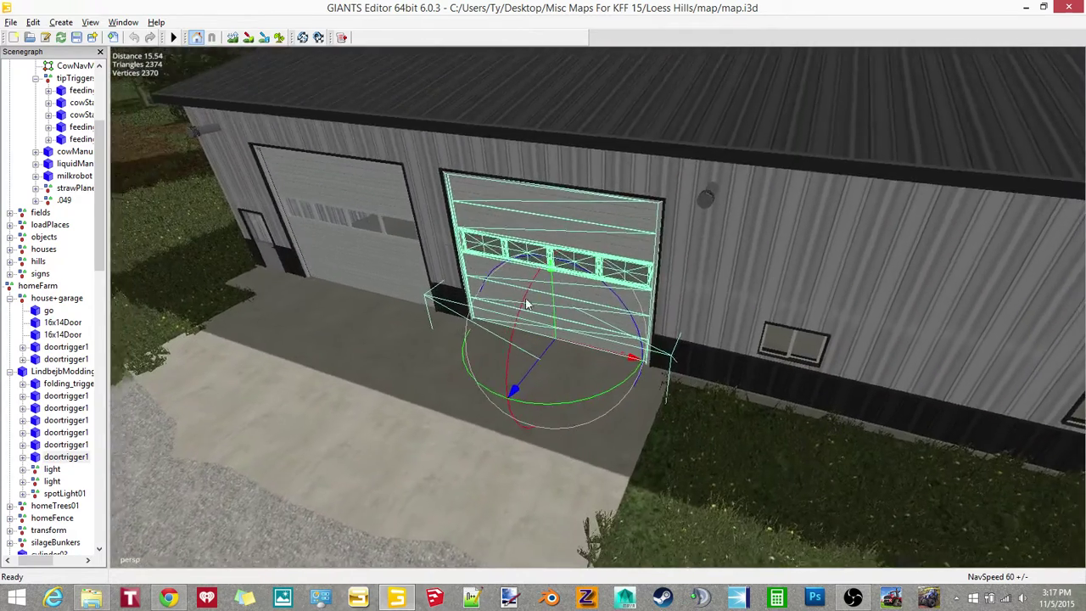
pyautogui.click(10, 22)
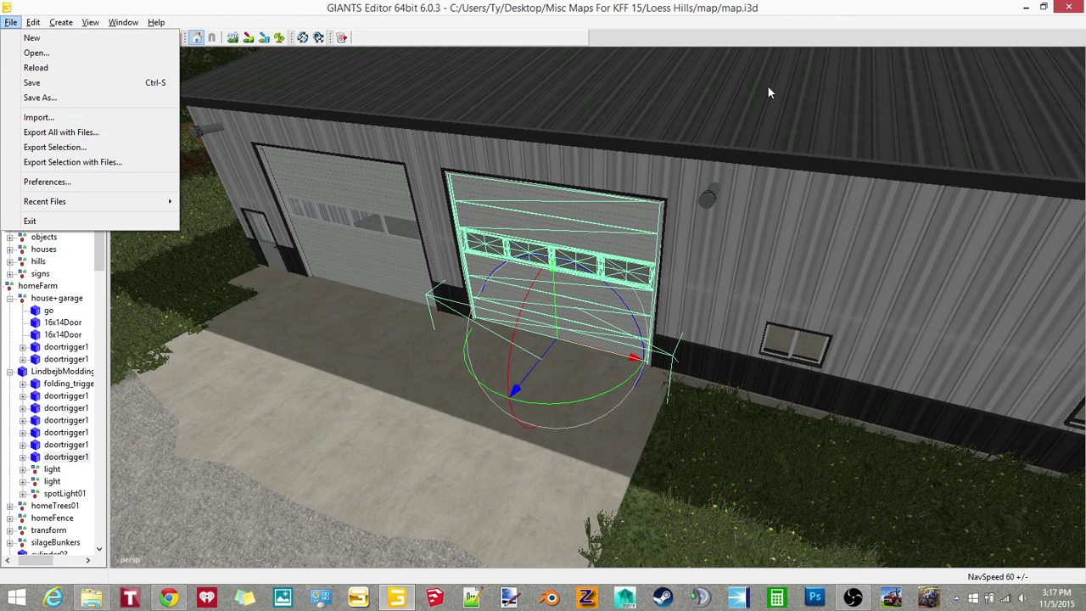
# Export Selection with Files as garagedoor into the Desktop's Garage-Shop Doors folder.
pyautogui.click(119, 163)
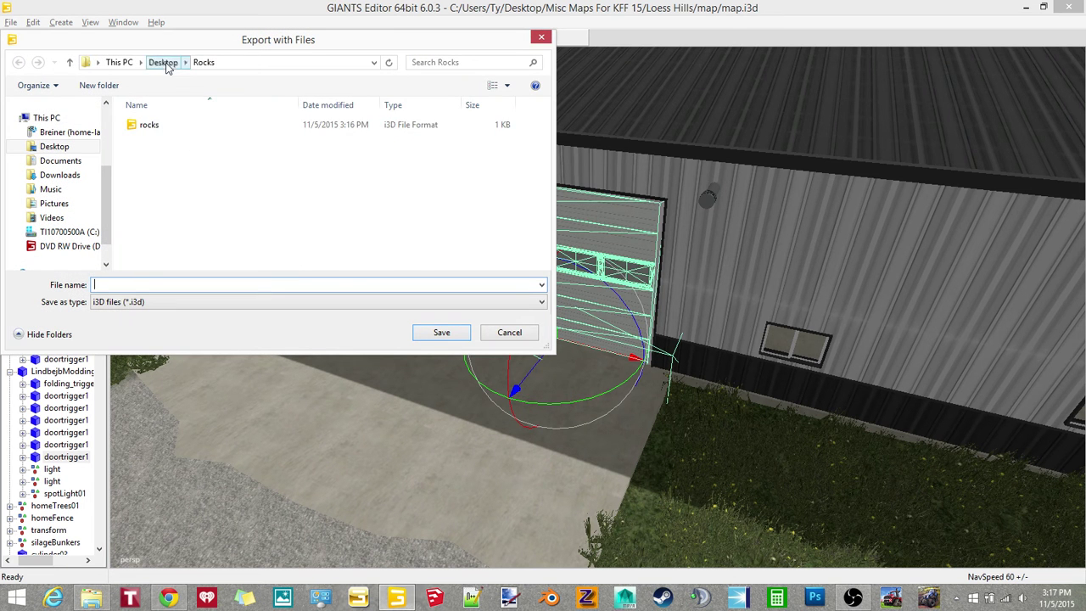
pyautogui.click(166, 64)
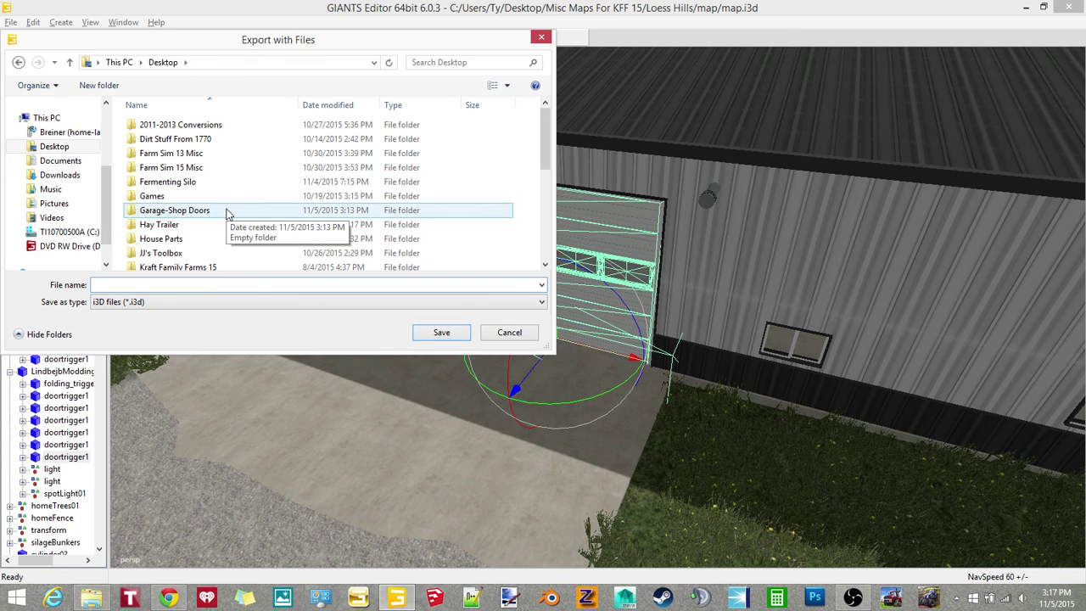
pyautogui.doubleClick(225, 212)
pyautogui.write('garagedoor')
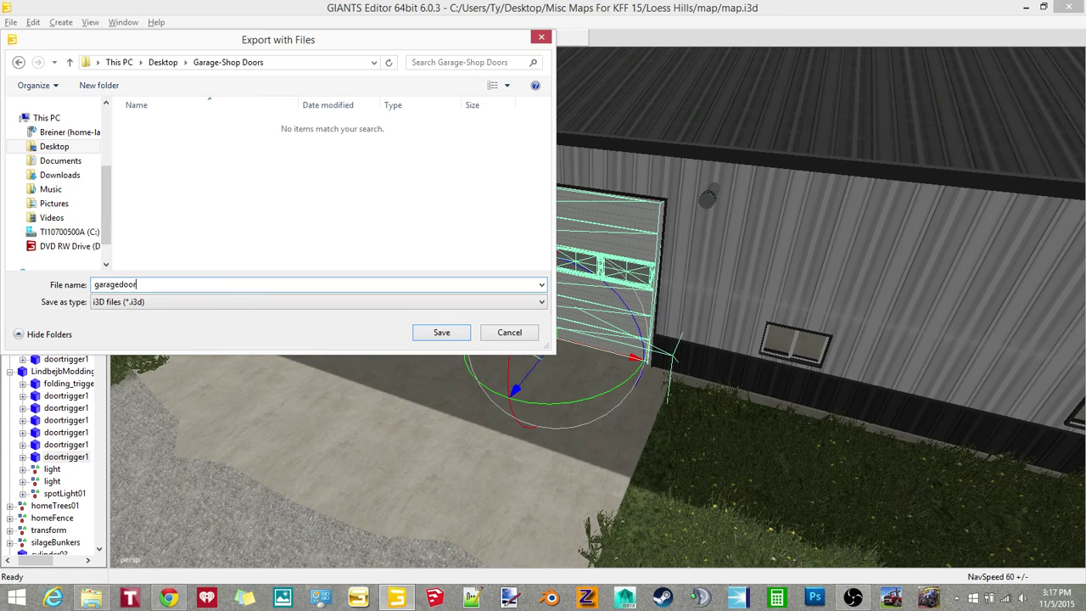
pyautogui.press('Return')
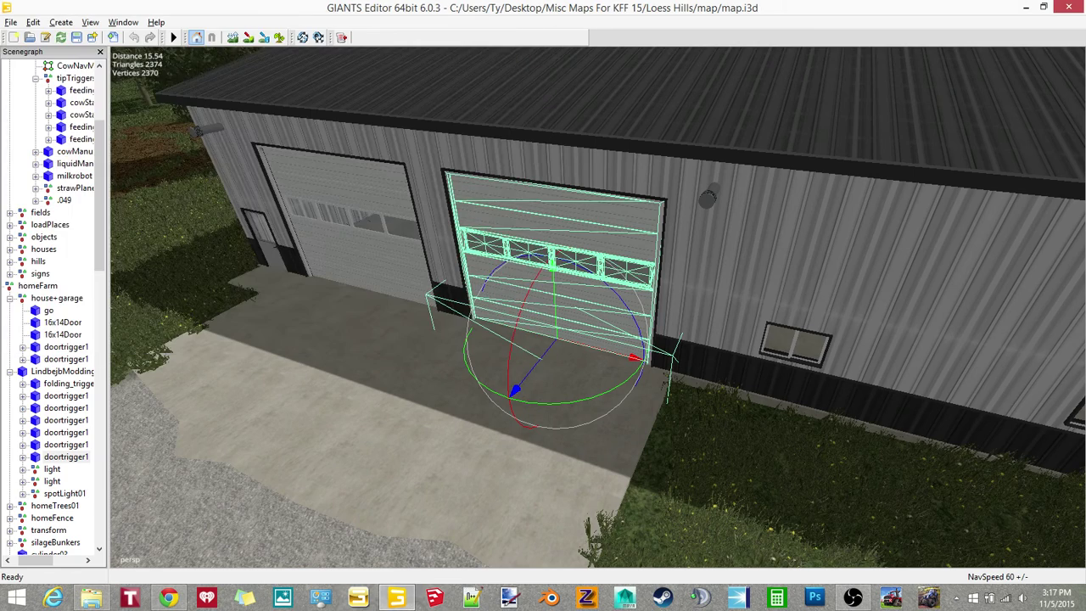
# Open Garage-Shop Doors and browse models, newObjects and shed down to the textures folder.
pyautogui.click(1026, 7)
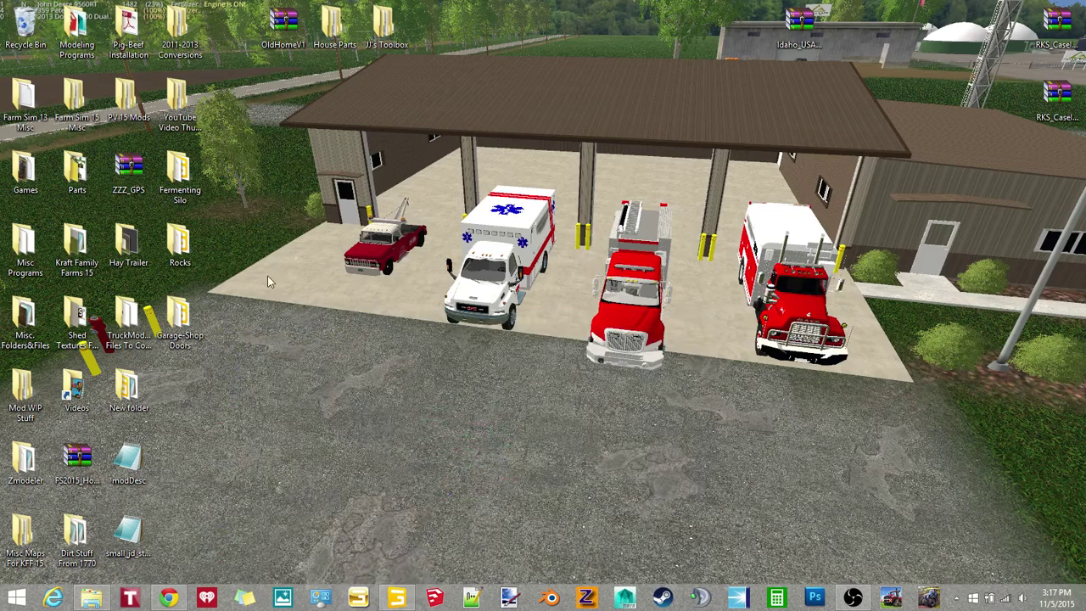
pyautogui.doubleClick(197, 316)
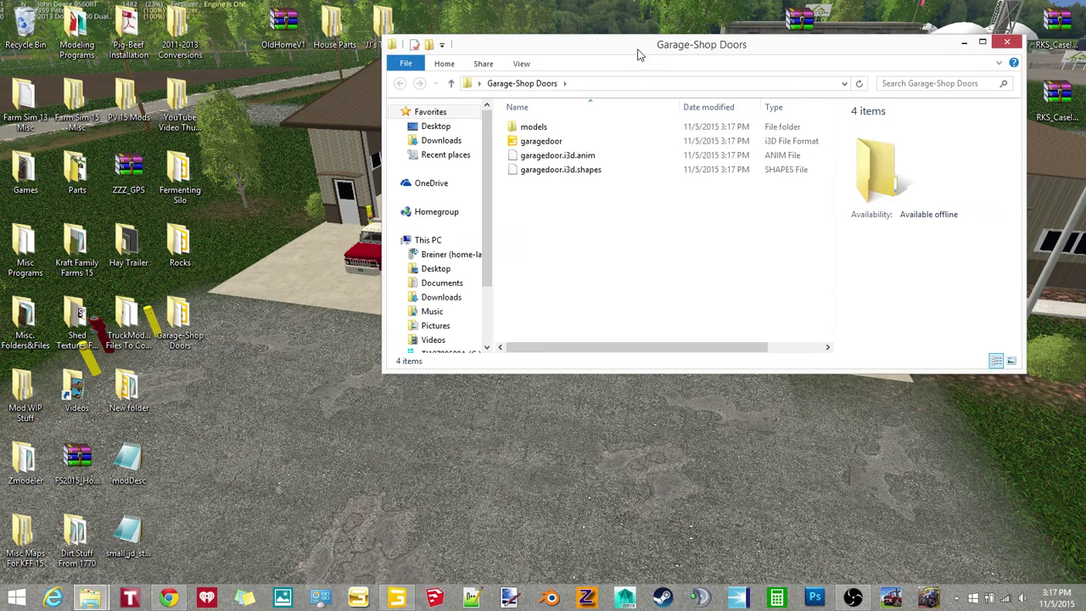
pyautogui.moveTo(642, 51)
pyautogui.mouseDown()
pyautogui.moveTo(593, 115)
pyautogui.moveTo(561, 124)
pyautogui.mouseUp()
pyautogui.doubleClick(504, 201)
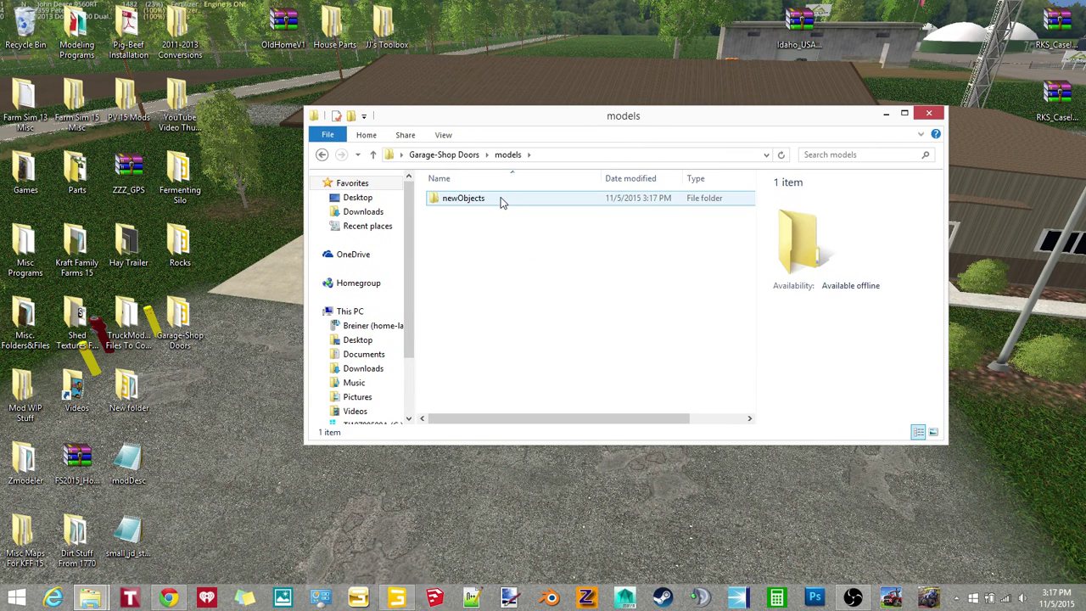
pyautogui.doubleClick(501, 200)
pyautogui.doubleClick(501, 201)
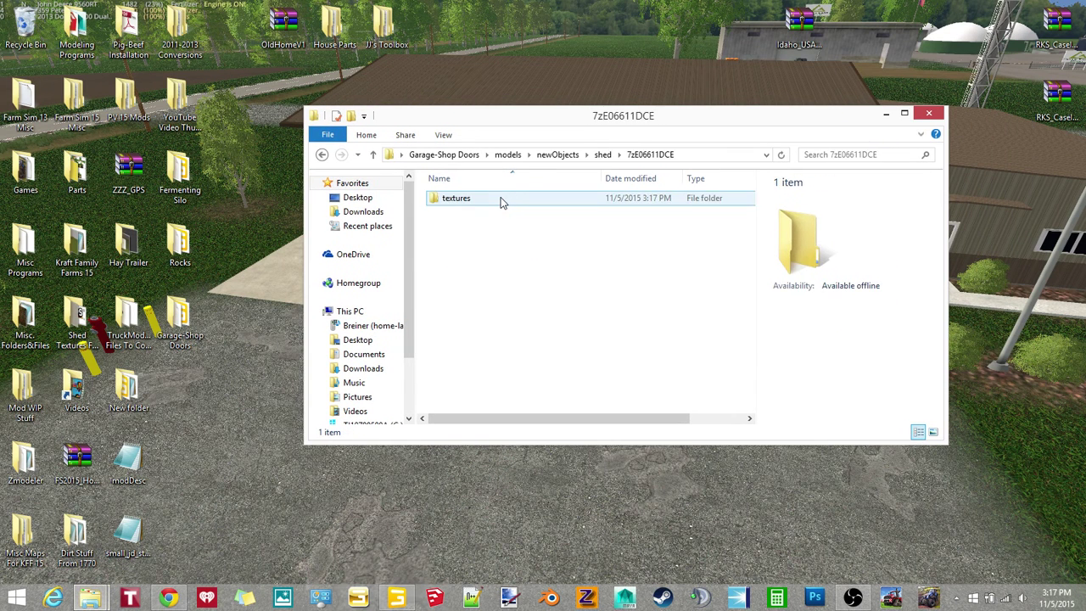
pyautogui.doubleClick(501, 200)
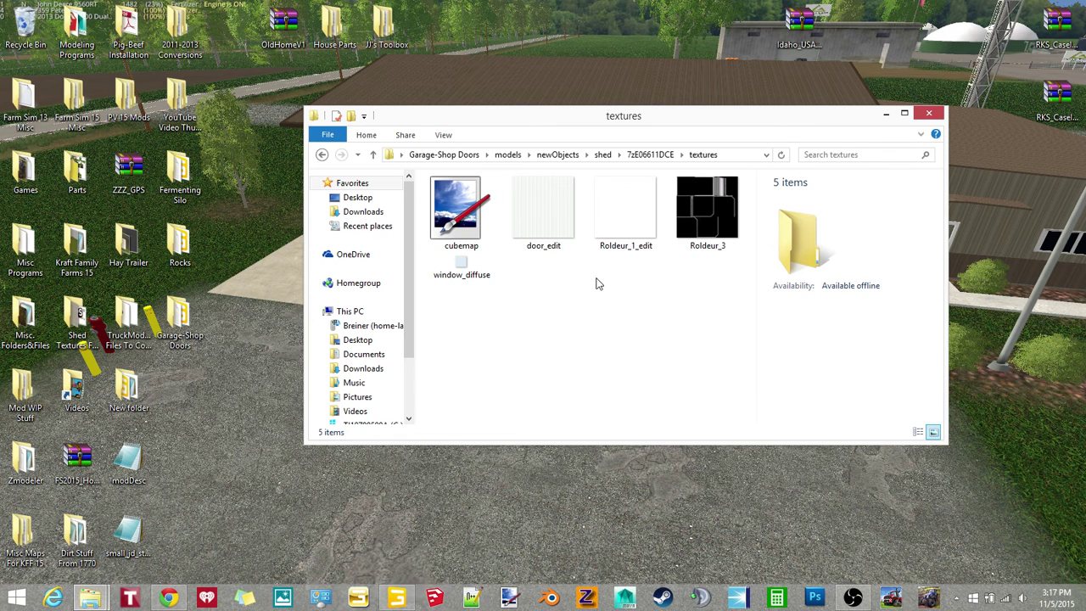
# Go back up to Garage-Shop Doors and close the folder window.
pyautogui.click(321, 155)
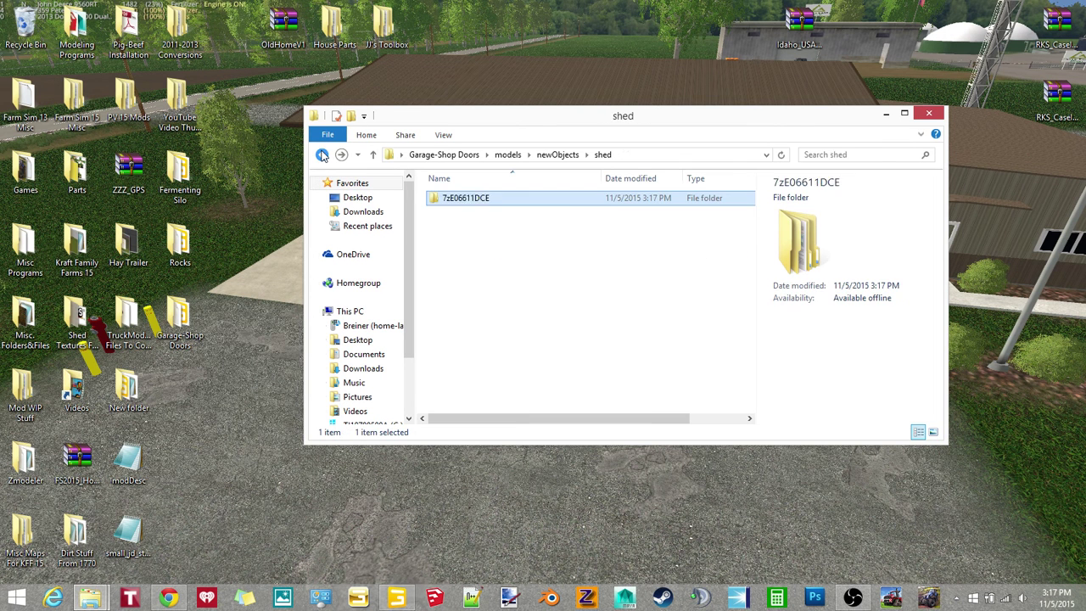
pyautogui.click(321, 155)
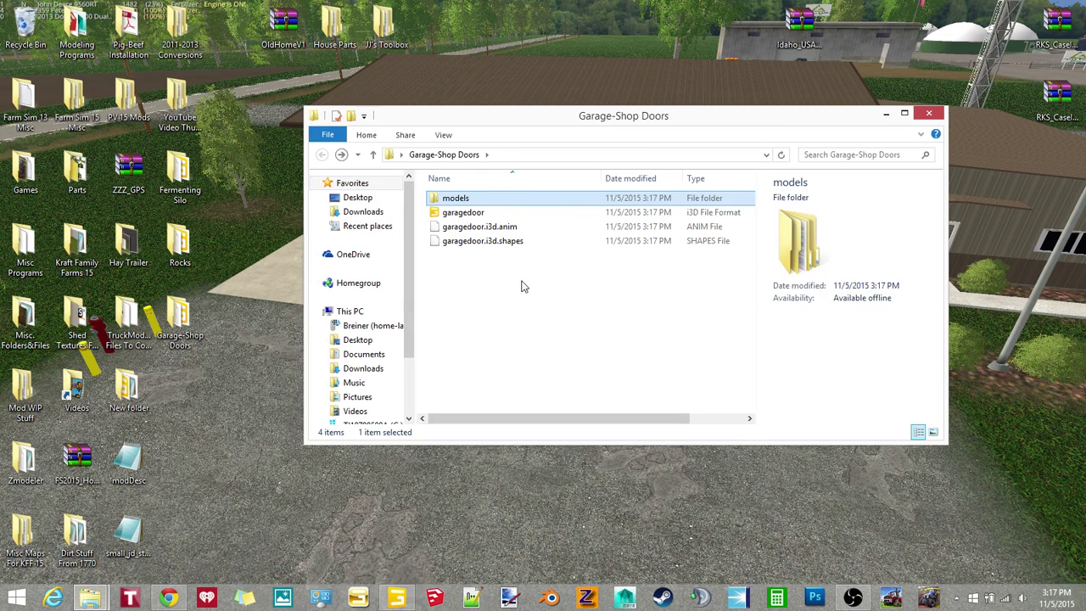
pyautogui.click(929, 117)
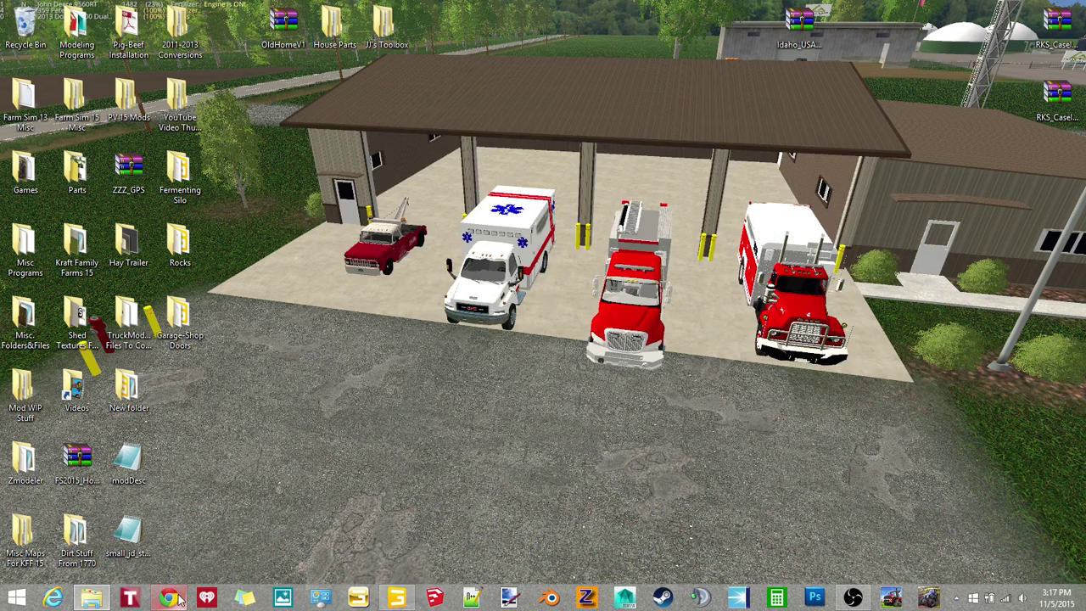
pyautogui.moveTo(168, 599)
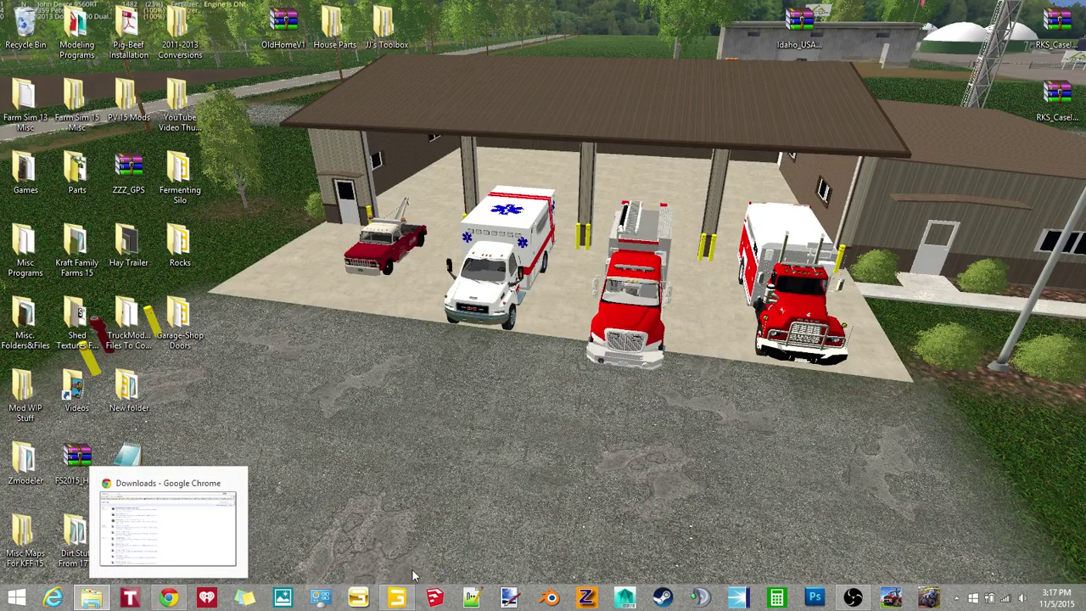
# Switch back to GIANTS Editor and orbit and zoom around the shed's garage door.
pyautogui.click(396, 598)
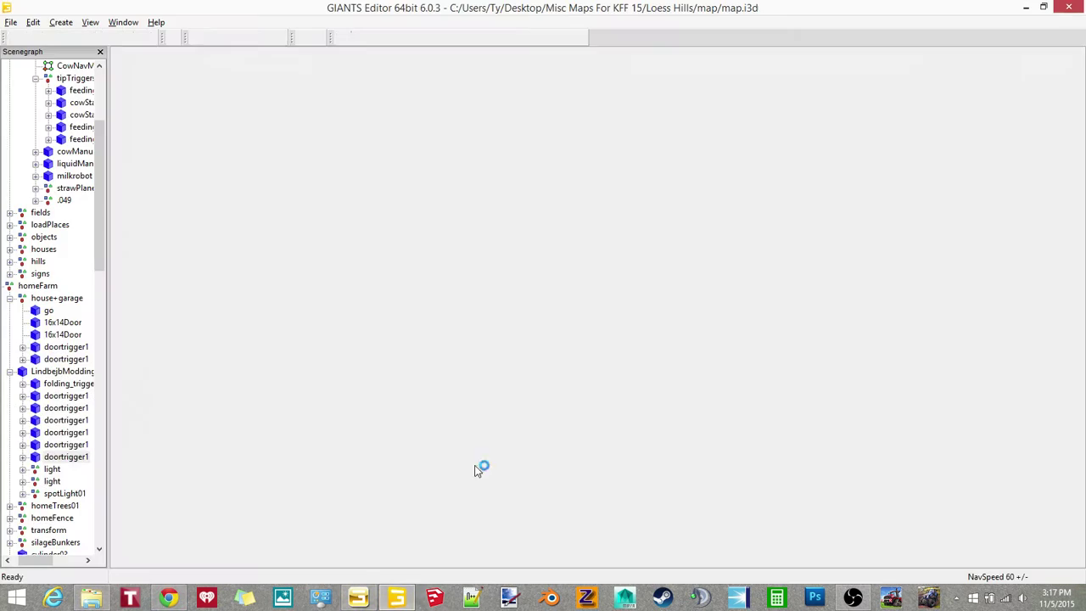
pyautogui.moveTo(718, 200); pyautogui.dragTo(771, 202, button='right')
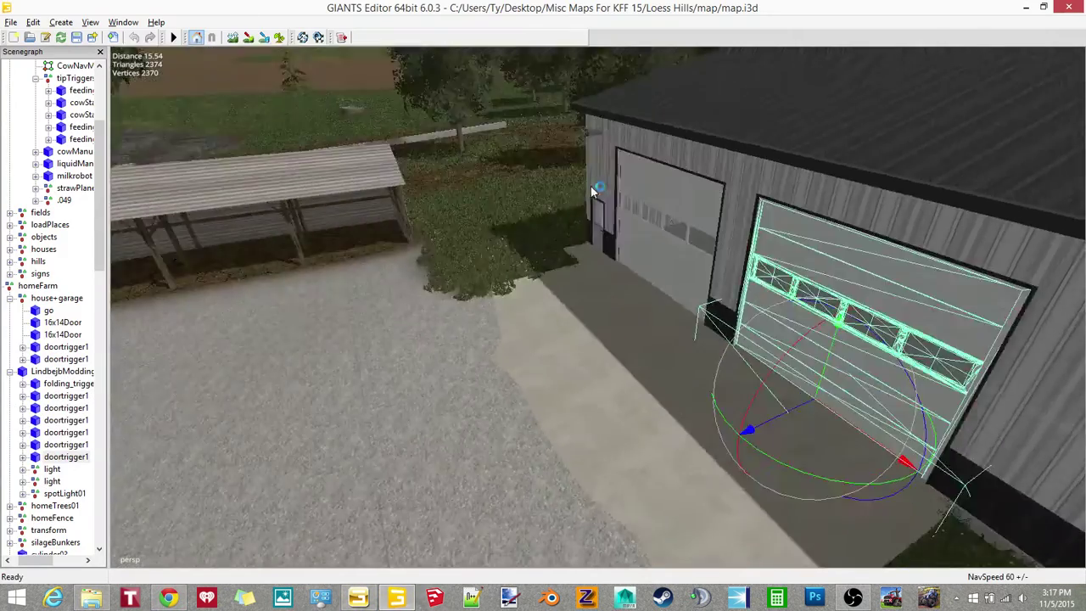
pyautogui.scroll(-3, 771, 197)
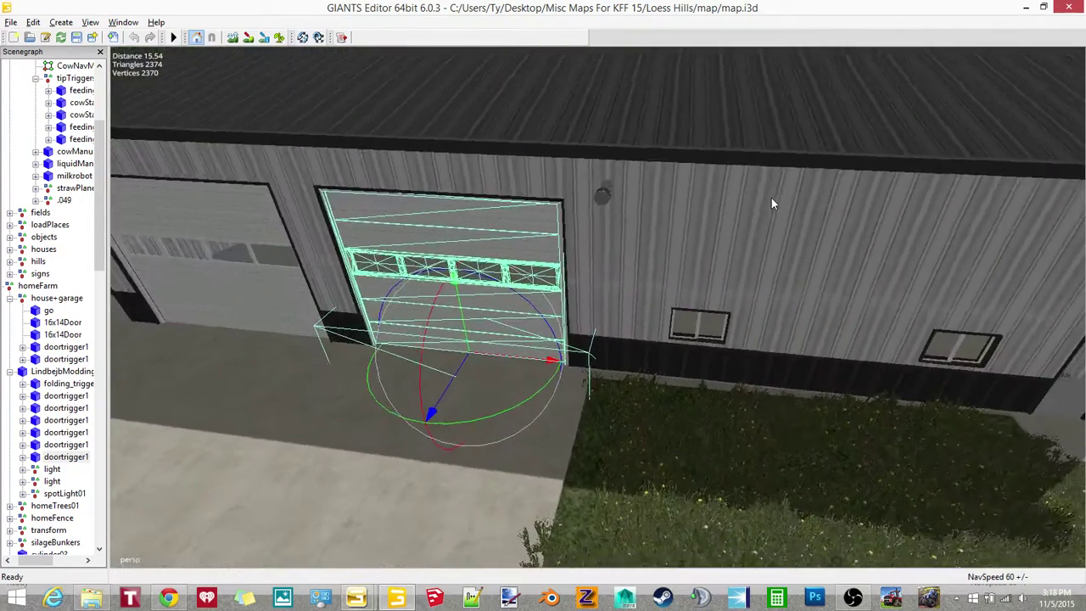
pyautogui.scroll(-3, 771, 197)
pyautogui.scroll(-2, 739, 202)
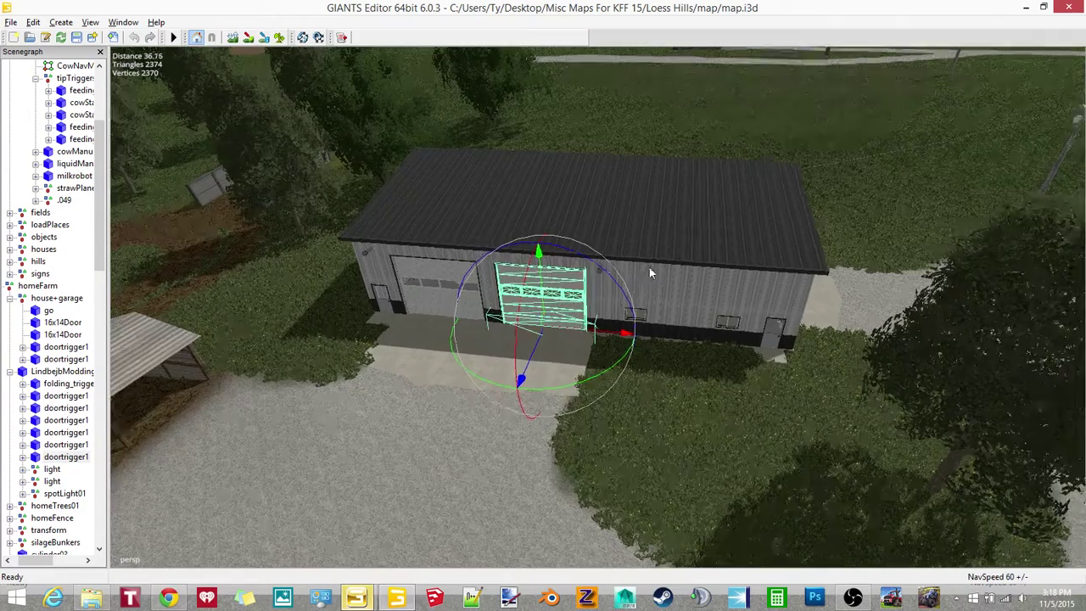
pyautogui.scroll(5, 649, 268)
pyautogui.moveTo(645, 265); pyautogui.dragTo(639, 258, button='right')
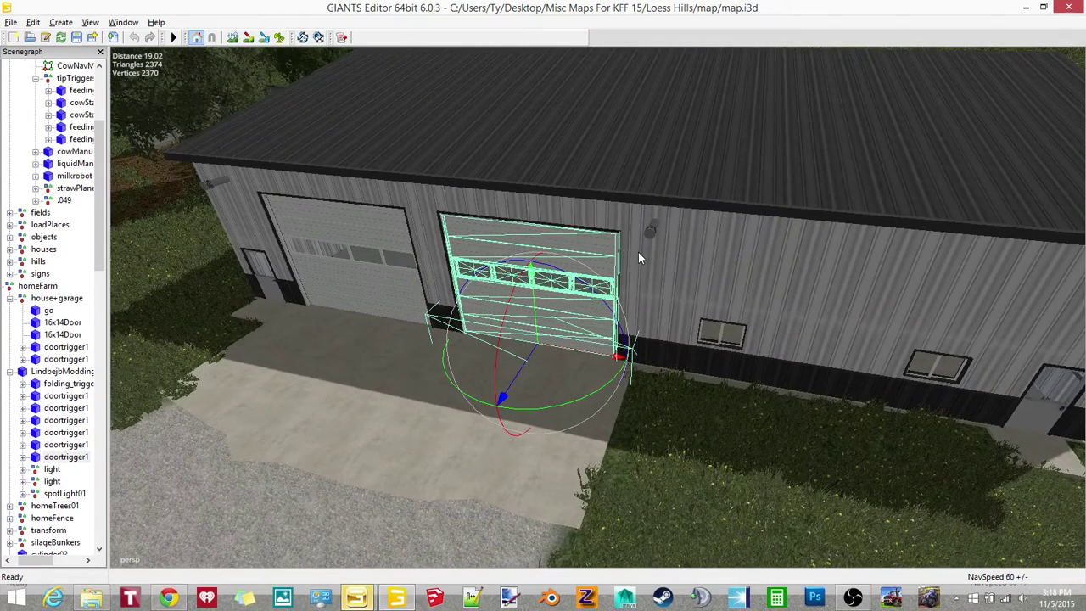